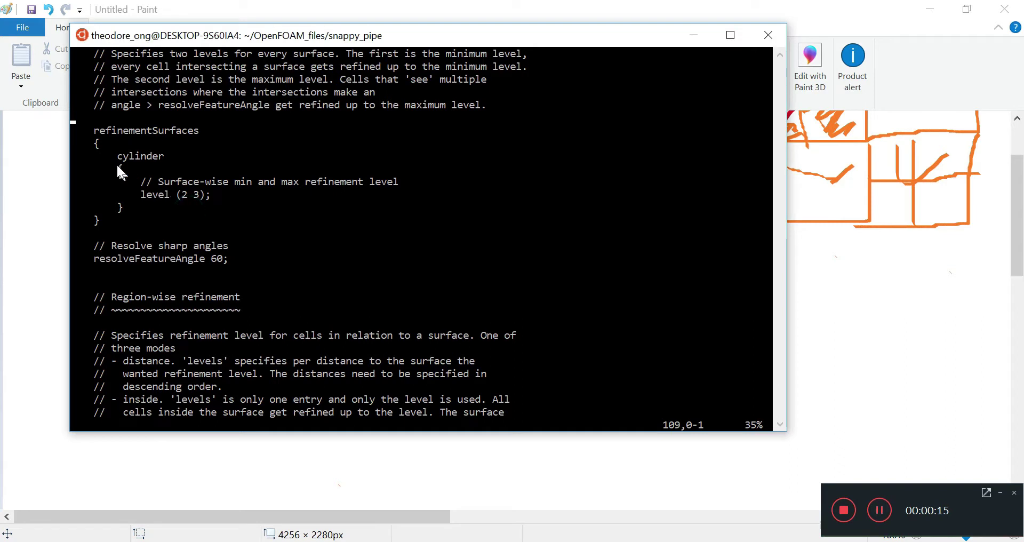
- Review snappyHexMeshDict, highlighting the cylinder refinement level and the refinementRegions block
left_click_drag(117, 164, 76, 159)
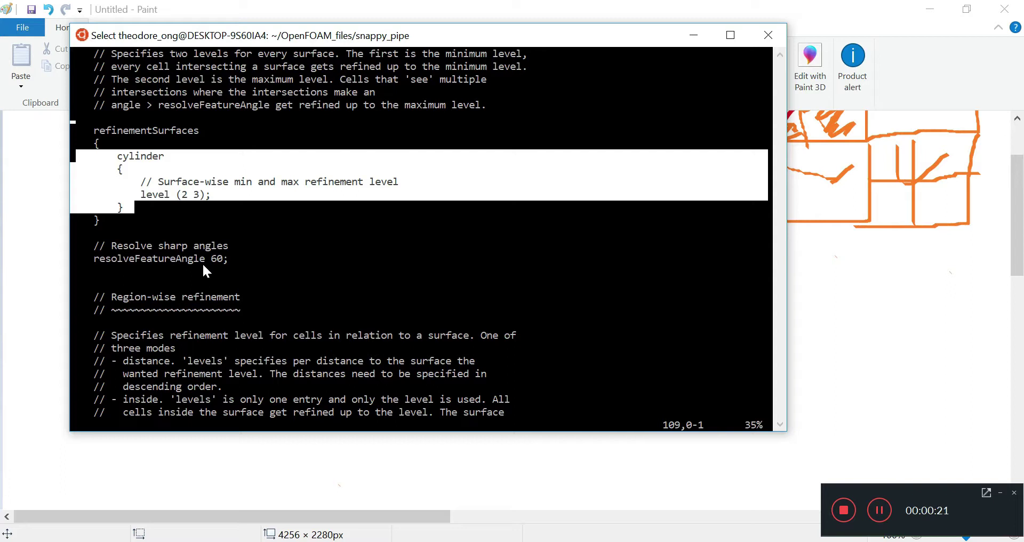
key("Return")
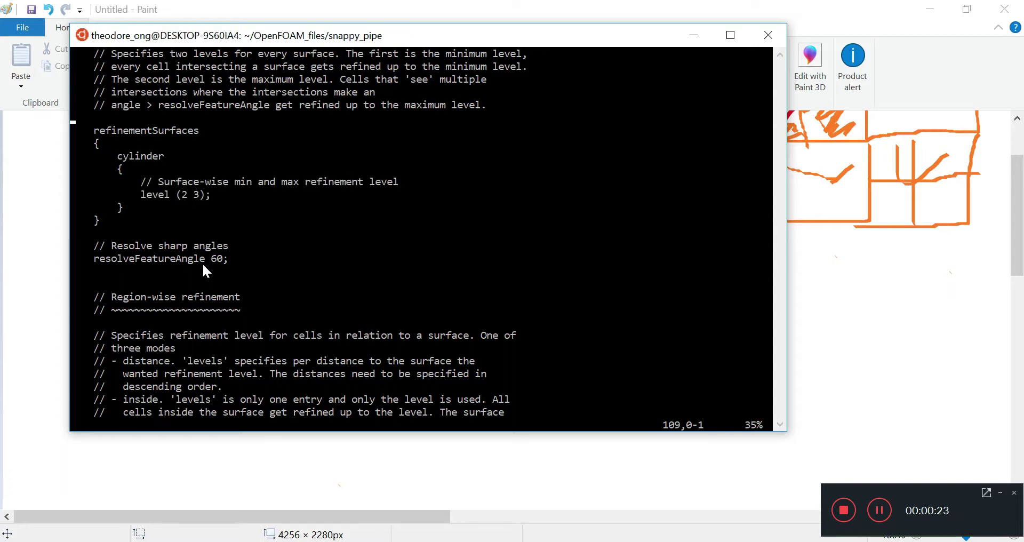
key("Down")
key("Down")
key("Down")
key("Down")
key("Down")
key("Down")
key("Down")
key("Down")
key("Down")
key("Down")
key("Down")
key("Down")
key("Down")
key("Down")
key("Down")
key("XF86AudioLowerVolume")
key("XF86AudioLowerVolume")
key("XF86AudioLowerVolume")
key("XF86AudioLowerVolume")
key("XF86AudioLowerVolume")
key("XF86AudioLowerVolume")
key("XF86AudioLowerVolume")
key("XF86AudioLowerVolume")
key("XF86AudioLowerVolume")
key("XF86AudioLowerVolume")
key("XF86AudioLowerVolume")
key("XF86AudioLowerVolume")
key("XF86AudioLowerVolume")
key("XF86AudioLowerVolume")
key("XF86AudioLowerVolume")
key("XF86AudioLowerVolume")
key("XF86AudioLowerVolume")
key("XF86AudioLowerVolume")
key("XF86AudioLowerVolume")
key("XF86AudioLowerVolume")
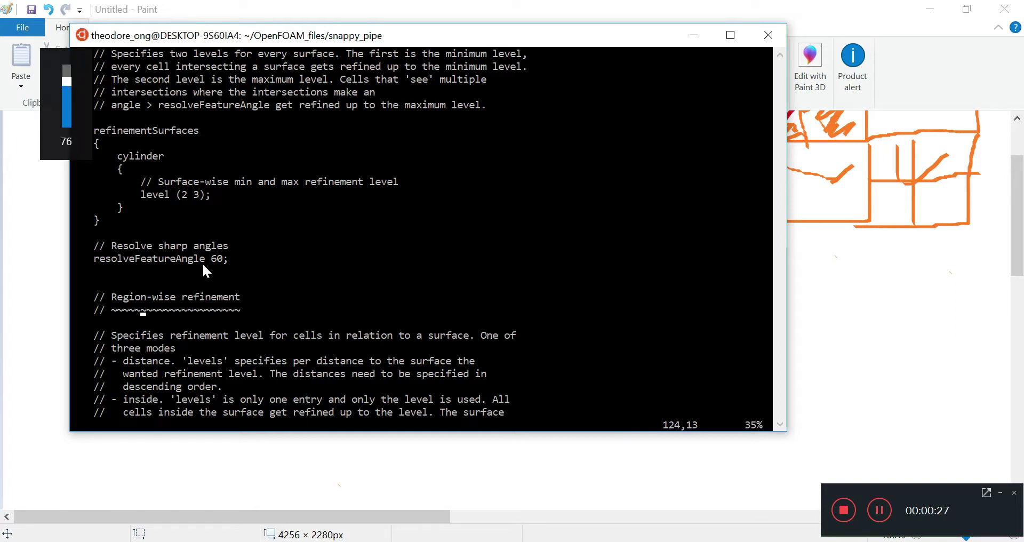
key("XF86AudioLowerVolume")
key("XF86AudioLowerVolume")
key("XF86AudioLowerVolume")
key("XF86AudioLowerVolume")
key("XF86AudioLowerVolume")
key("XF86AudioLowerVolume")
key("XF86AudioLowerVolume")
key("XF86AudioLowerVolume")
key("XF86AudioLowerVolume")
key("XF86AudioLowerVolume")
key("XF86AudioLowerVolume")
key("XF86AudioLowerVolume")
key("XF86AudioLowerVolume")
key("XF86AudioLowerVolume")
key("XF86AudioLowerVolume")
key("XF86AudioLowerVolume")
key("XF86AudioLowerVolume")
key("Down")
key("Down")
key("Down")
key("Down")
key("Down")
key("Down")
key("Down")
key("Down")
key("Down")
key("Down")
key("Down")
key("Down")
key("Down")
key("Down")
key("Down")
key("Down")
key("Down")
key("Down")
key("Down")
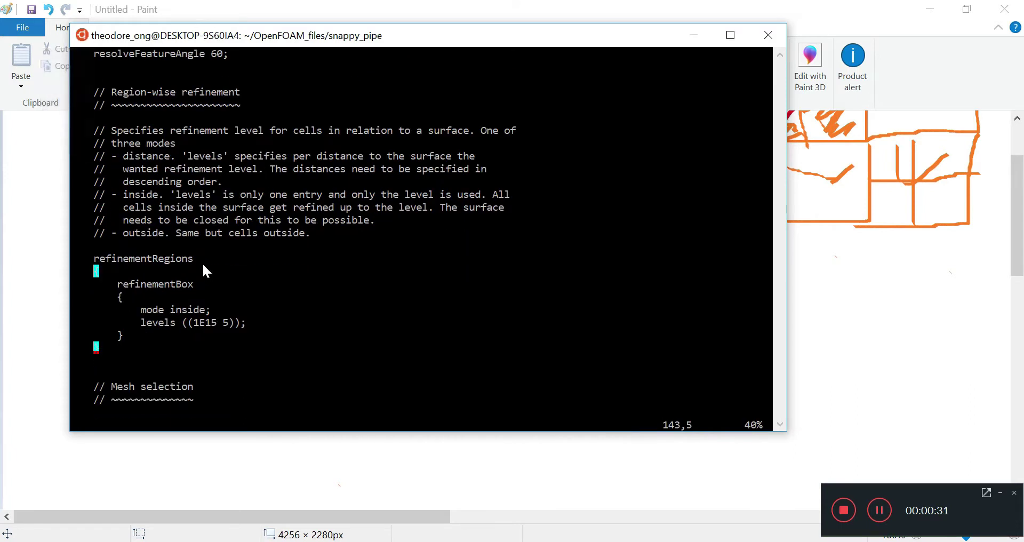
left_click_drag(100, 94, 57, 98)
left_click(137, 309)
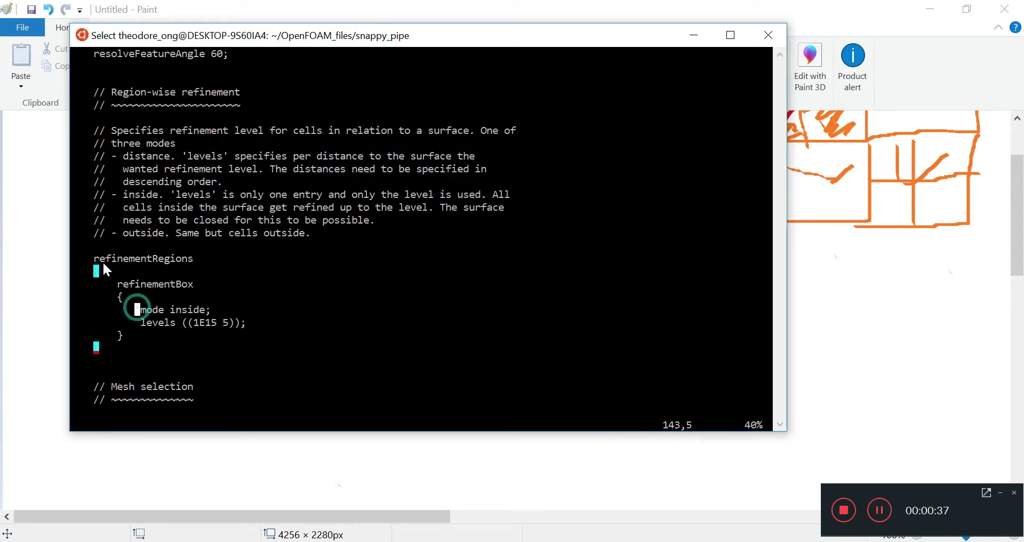
left_click_drag(93, 254, 101, 349)
left_click(155, 284)
- Find refinementBox and review its geometry definition, including the box type and max corner
left_click_drag(116, 284, 187, 284)
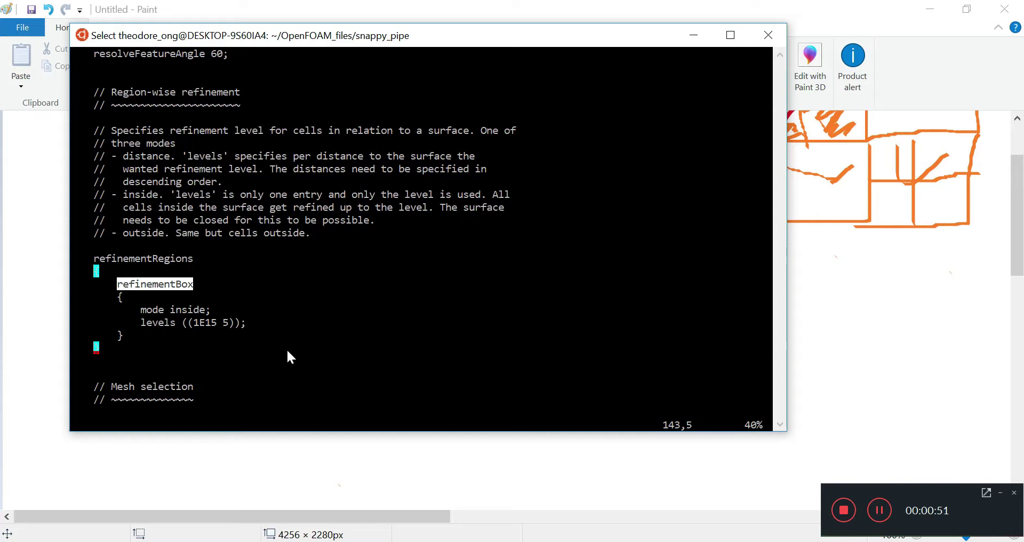
key("Return")
key("Up")
key("Up")
key("Up")
key("Up")
key("Up")
key("Up")
key("Up")
key("Up")
key("Up")
key("Up")
key("Up")
key("Up")
key("Up")
key("Up")
key("Up")
key("Up")
key("Up")
key("Up")
key("Up")
key("Up")
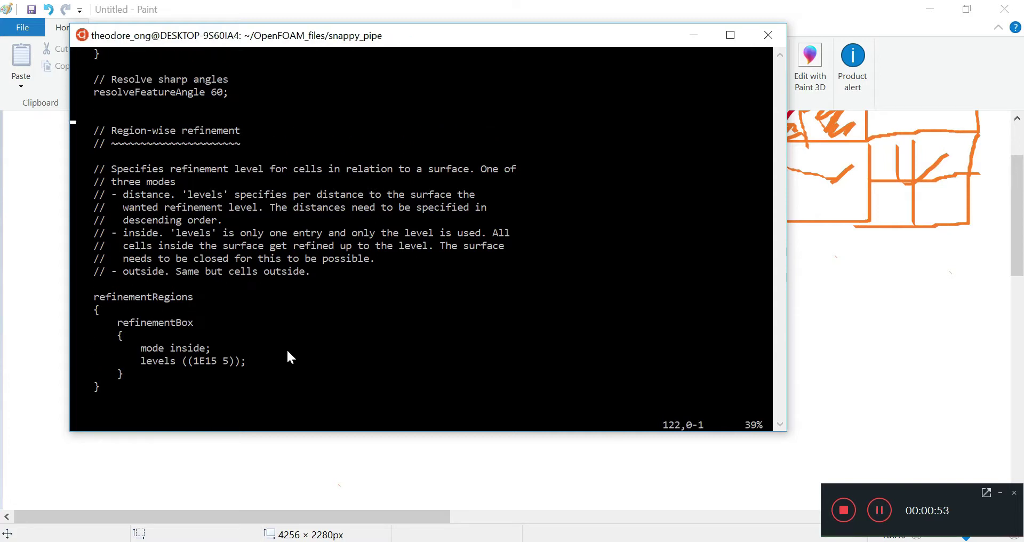
key("Up")
key("Up")
key("Up")
key("Up")
key("Up")
key("Up")
key("Up")
key("Up")
key("Up")
key("Up")
key("Up")
key("Up")
key("Up")
key("Up")
key("Up")
key("Up")
key("Up")
key("Up")
key("Up")
key("Up")
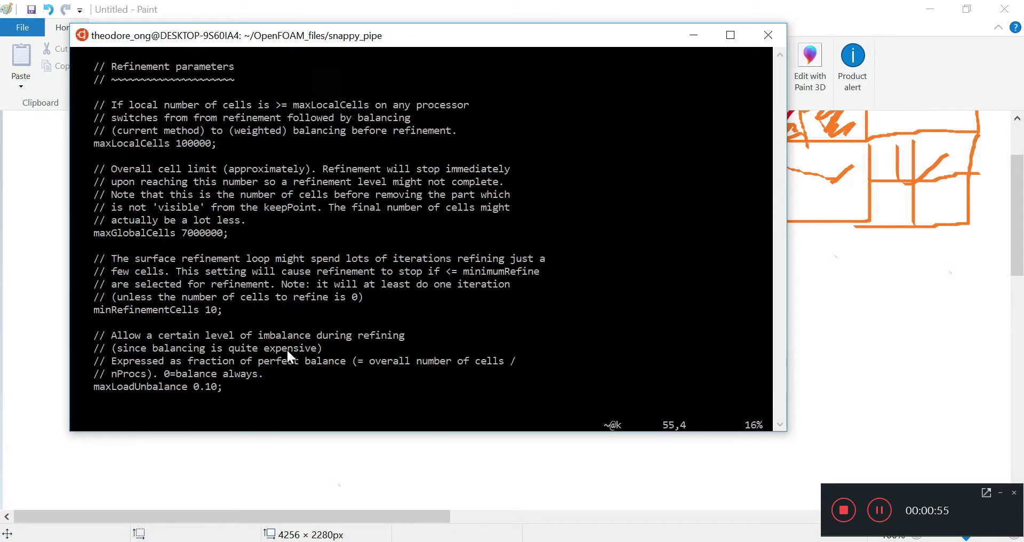
key("Up")
key("Up")
key("Up")
key("Up")
key("Up")
key("Up")
key("Up")
key("Up")
key("Up")
key("Up")
key("Up")
key("Up")
key("Up")
key("Up")
key("Up")
key("Up")
key("Up")
key("Up")
key("Up")
key("Up")
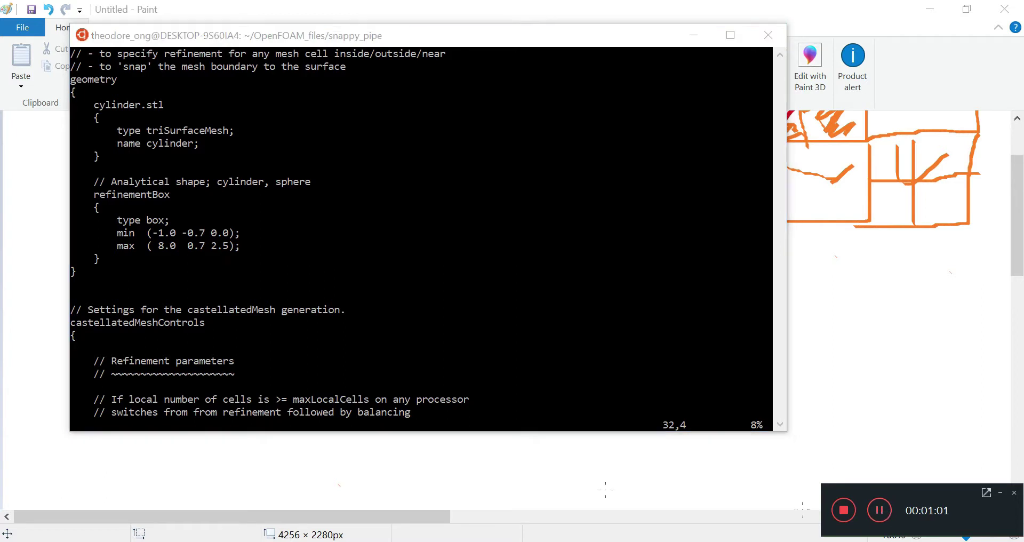
left_click(91, 204)
left_click_drag(91, 193, 122, 256)
left_click(148, 256)
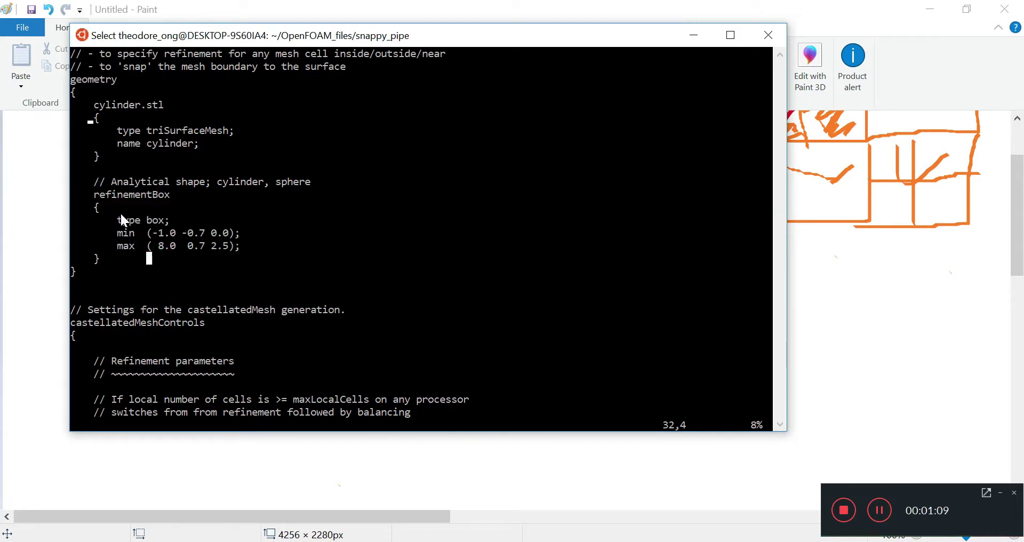
left_click_drag(117, 220, 202, 232)
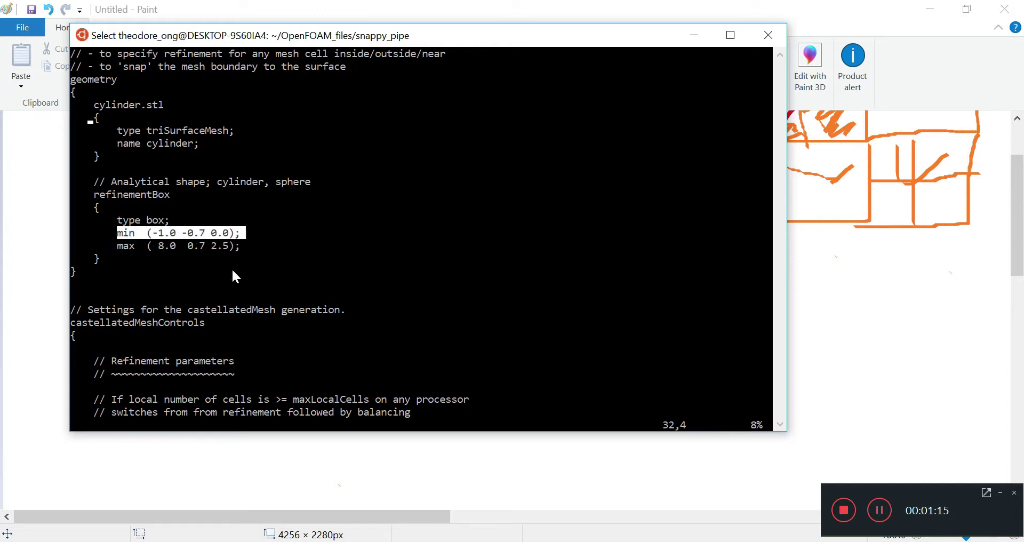
left_click_drag(116, 245, 235, 246)
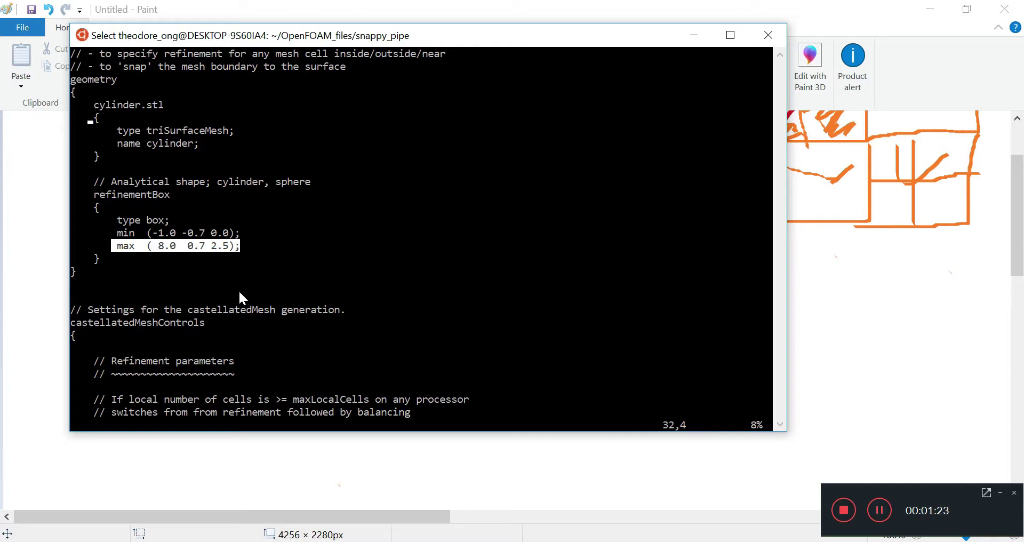
- Delete the refinementBox entry under refinementRegions with dd, leaving the block empty
key("Down")
key("Down")
key("Down")
key("Down")
key("Down")
key("Down")
key("Down")
key("Down")
key("Down")
key("Down")
key("Down")
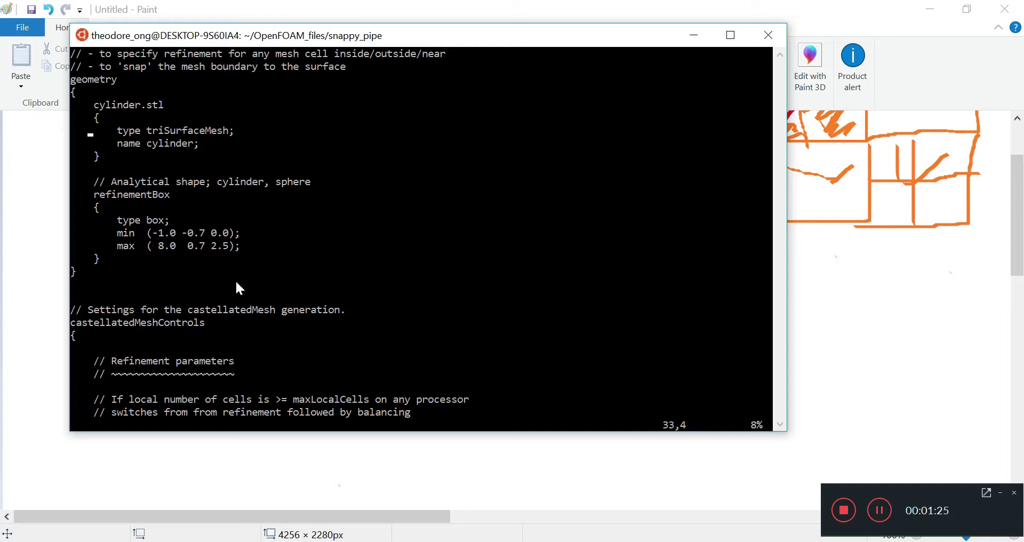
key("Down")
key("Down")
key("Down")
key("Down")
key("Down")
key("Down")
key("Down")
key("Down")
key("Down")
key("Down")
key("Down")
key("Down")
key("Down")
key("Down")
key("Down")
key("Down")
key("Down")
key("Down")
key("Down")
key("Down")
key("Down")
key("Down")
key("Down")
key("Down")
key("Down")
key("Down")
key("Down")
key("Down")
key("Down")
key("Down")
key("Down")
key("Down")
key("Down")
key("Down")
key("Down")
key("Down")
key("Down")
key("Down")
key("Down")
key("Down")
key("Up")
key("Up")
key("Up")
key("Up")
key("Up")
key("Up")
key("Up")
key("Up")
key("Up")
key("Up")
key("Up")
key("Up")
key("Up")
key("Up")
key("Up")
key("Up")
key("Up")
key("Up")
key("Down")
key("Down")
key("Down")
key("Down")
key("Down")
key("Down")
key("Down")
key("Down")
key("Down")
key("Down")
key("Down")
key("Down")
key("Down")
key("Down")
key("Down")
key("Down")
key("Down")
key("Down")
key("Down")
key("Down")
key("Down")
key("Down")
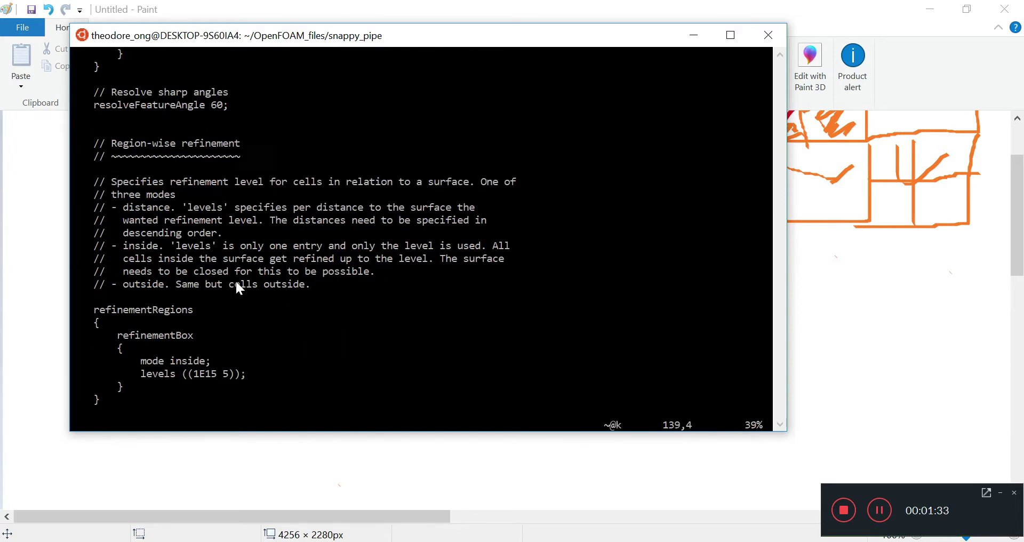
key("Up")
key("Up")
key("Up")
key("Up")
key("Up")
key("Left")
key("Left")
key("Left")
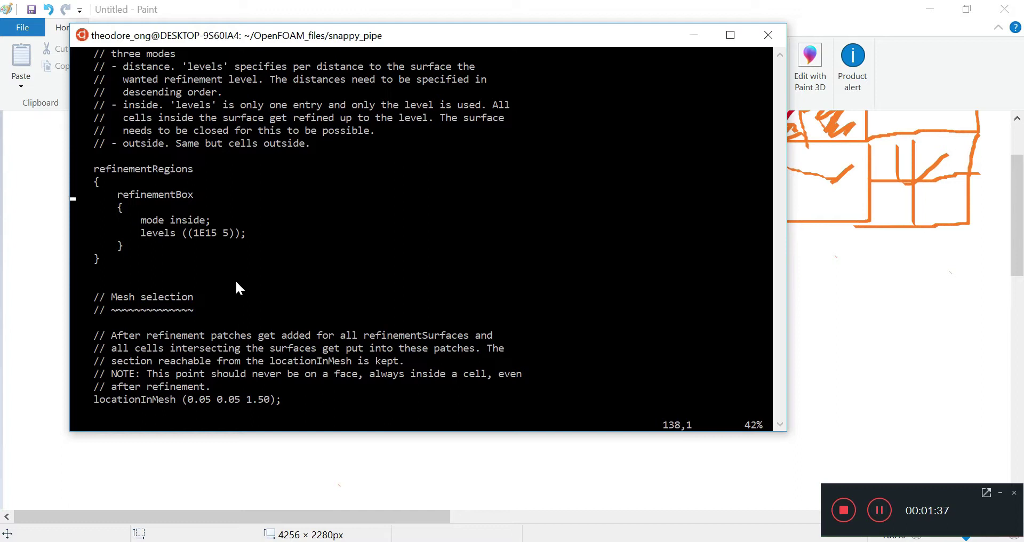
key("i")
key("Insert")
key("Escape")
key("d")
key("d")
key("d")
key("d")
key("d")
key("d")
key("d")
key("d")
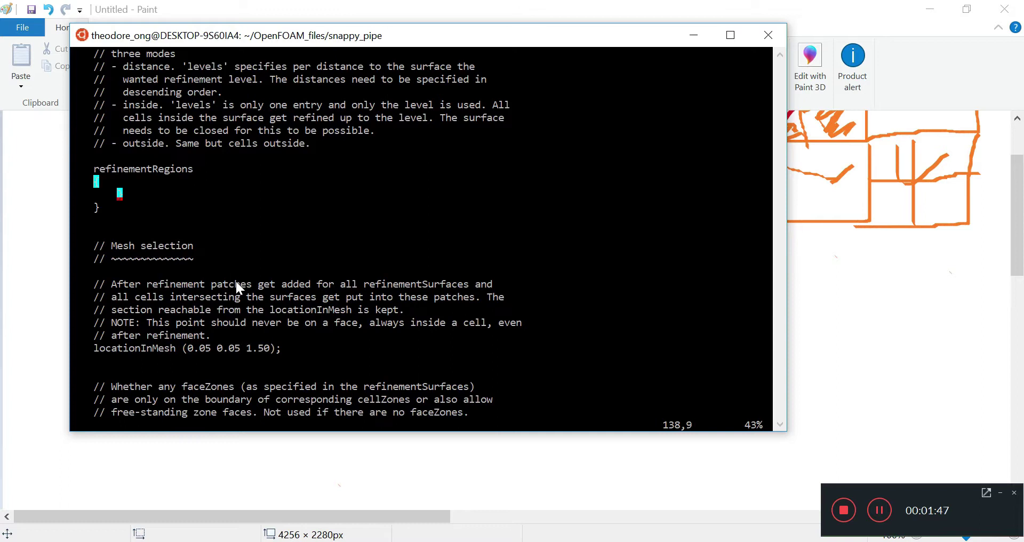
key("d")
key("d")
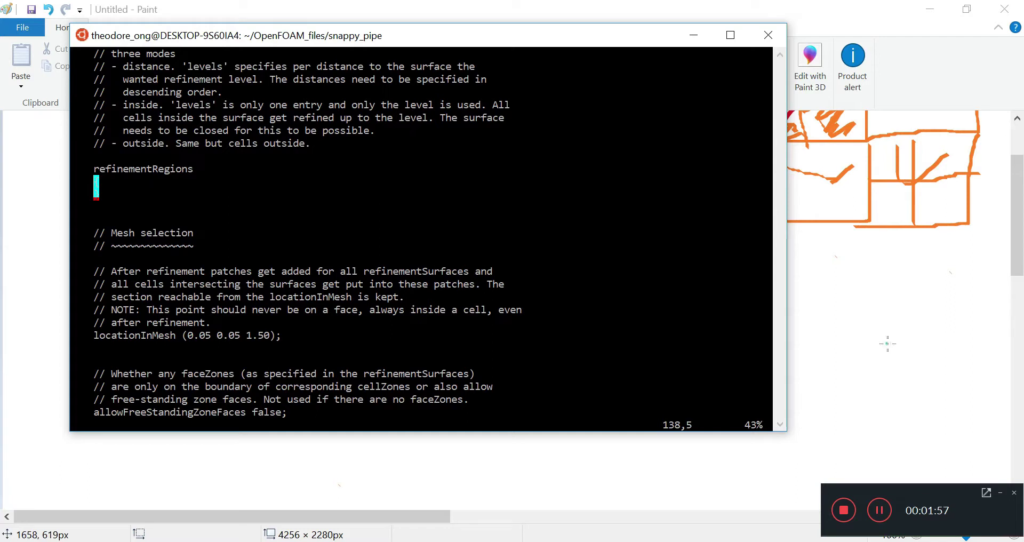
key("alt+Tab")
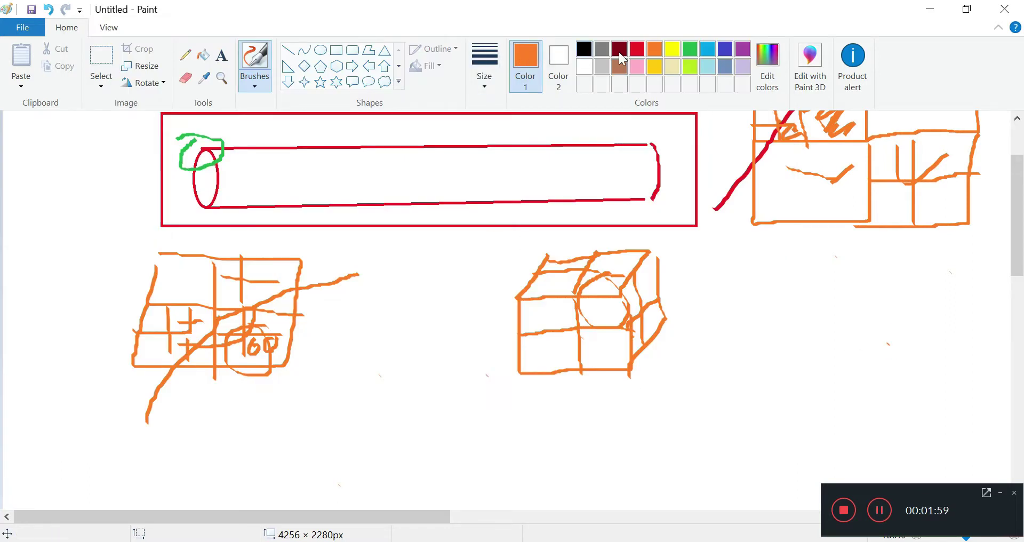
- Draw a red rectangle framing the middle of the pipe sketch
left_click(637, 49)
left_click(336, 50)
left_click_drag(364, 132, 459, 220)
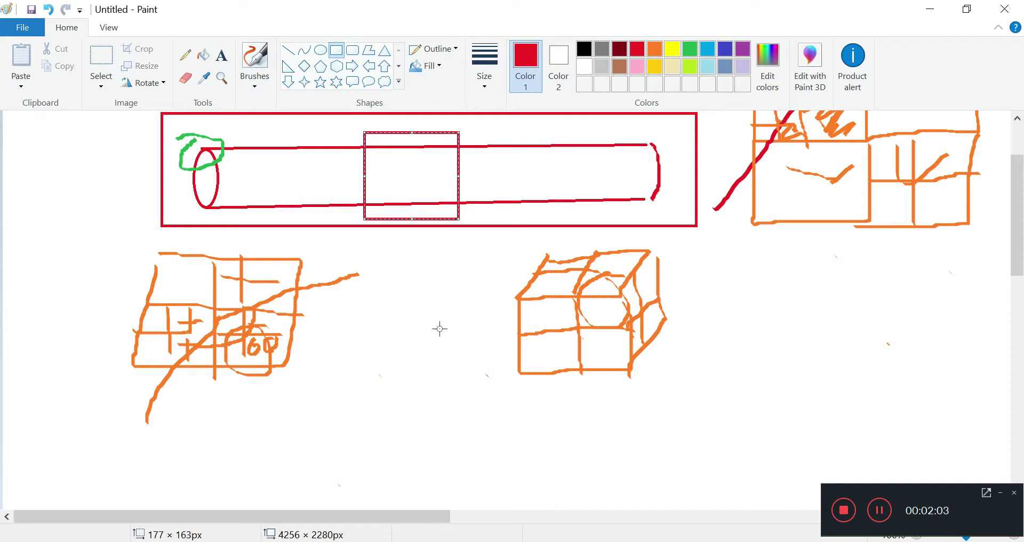
left_click(464, 295)
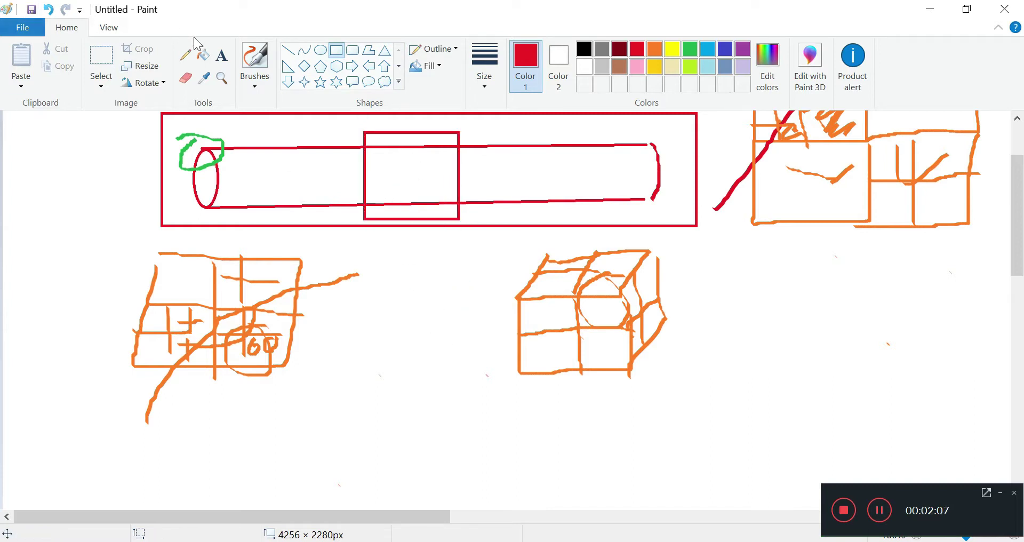
- Sketch thin pencil curves on the pipe, undoing the stray strokes with Ctrl+Z
left_click(183, 53)
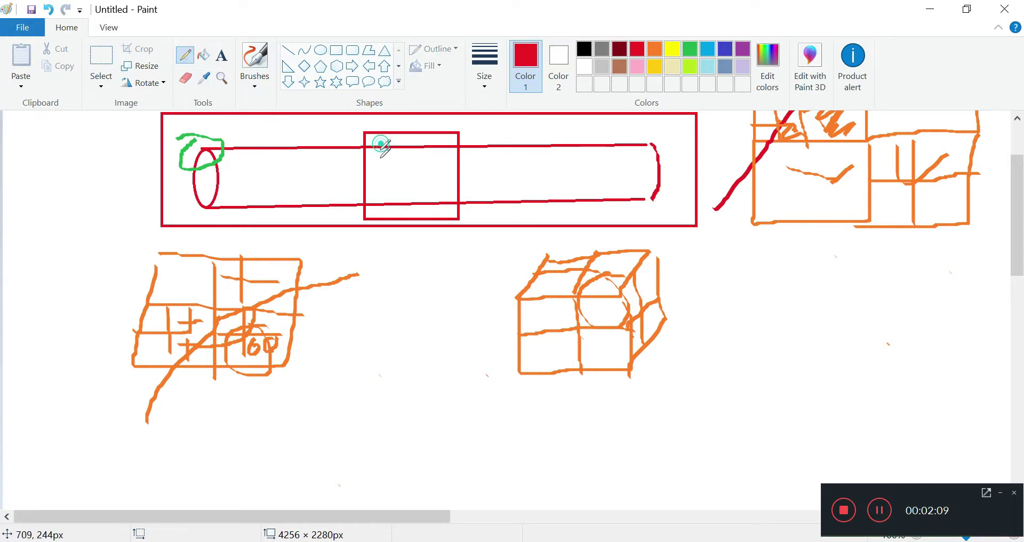
mouse_move(381, 144)
left_mouse_down()
mouse_move(427, 180)
mouse_move(410, 145)
mouse_move(372, 162)
mouse_move(427, 184)
mouse_move(439, 160)
mouse_move(428, 140)
left_mouse_up()
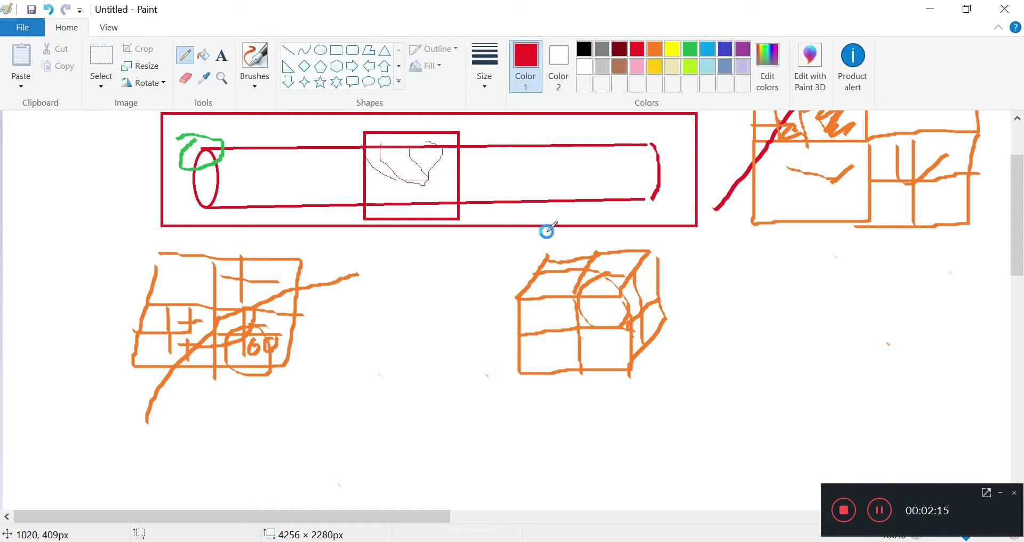
key("ctrl+z")
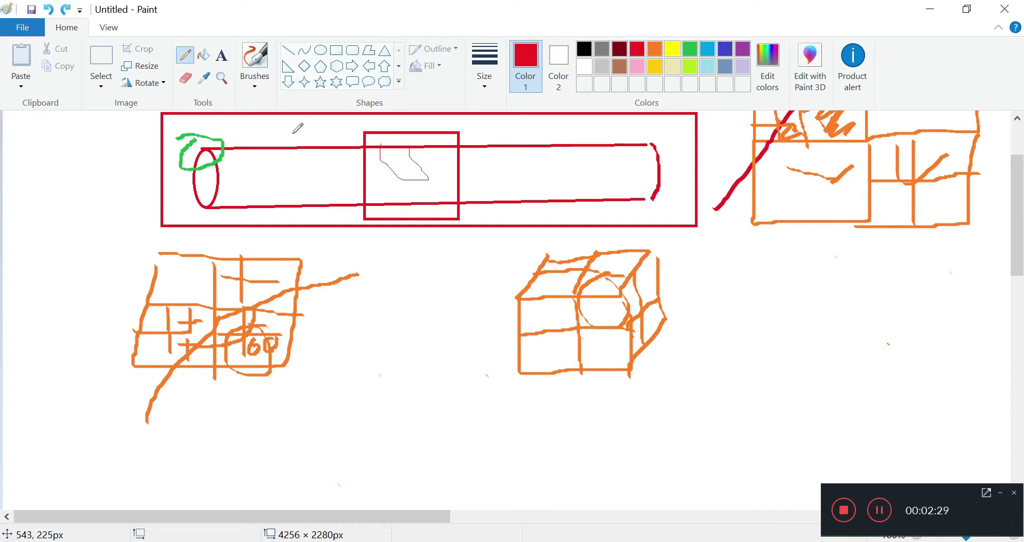
mouse_move(290, 134)
left_mouse_down()
mouse_move(280, 216)
mouse_move(265, 114)
left_mouse_up()
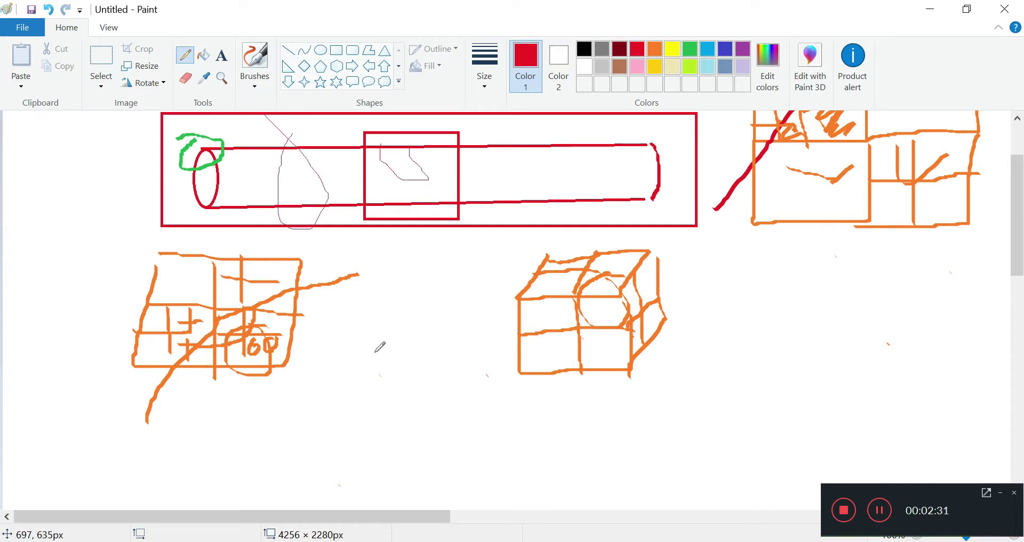
key("ctrl+z")
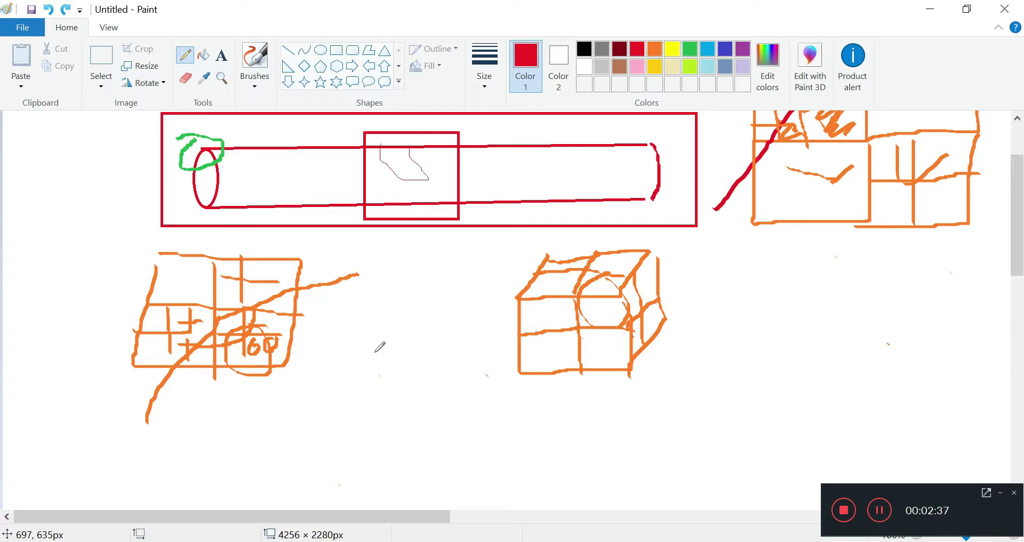
- Back in vim, save the edited snappyHexMeshDict with :w
key("alt+Tab")
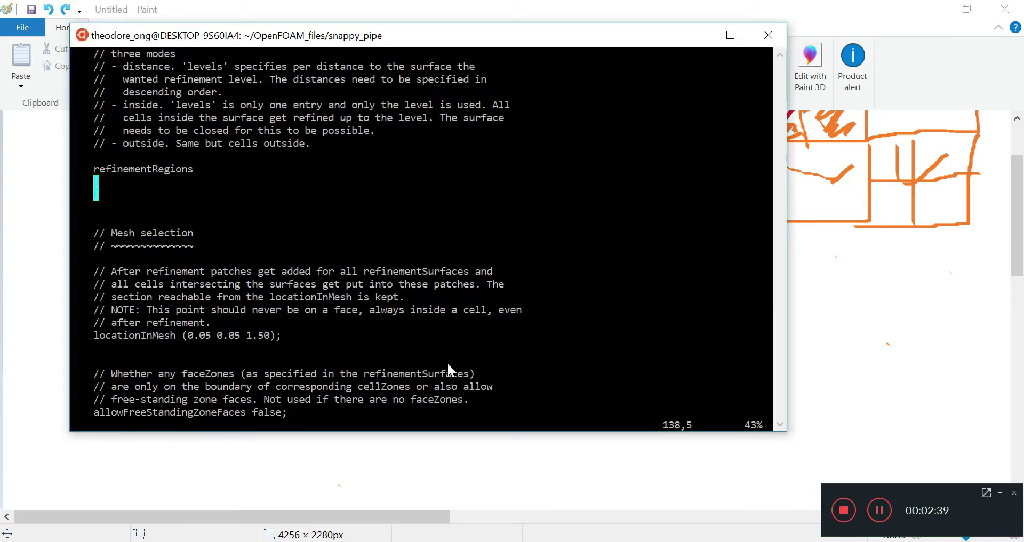
left_click(278, 332)
key("k")
key("k")
key("k")
key("k")
key("k")
key("k")
key("k")
key("k")
key("k")
key("k")
key("k")
key("k")
key("k")
key("k")
key("k")
key("k")
key("k")
key("k")
key("k")
key("k")
key("k")
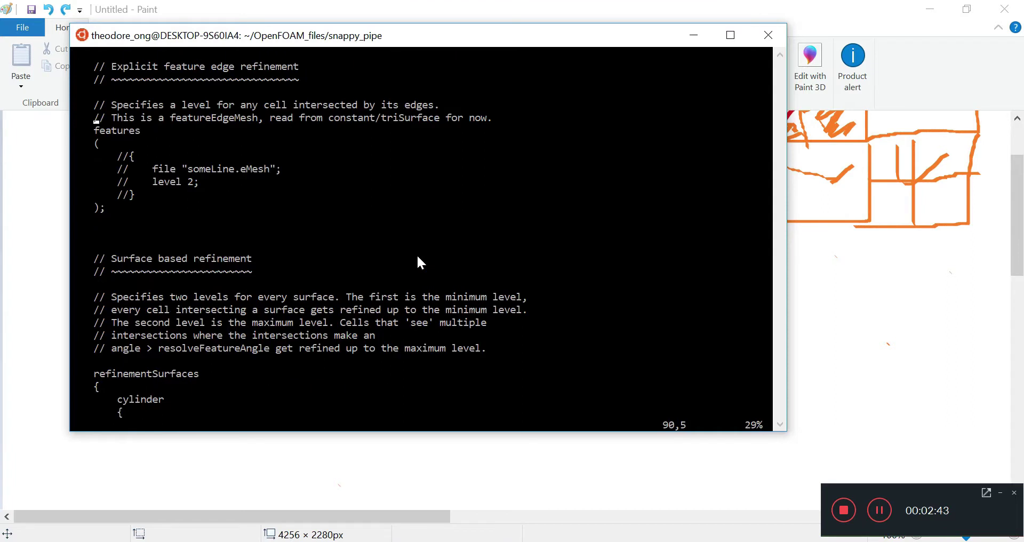
key("k")
key("k")
key("k")
key("k")
key("k")
key("k")
key("k")
key("k")
key("k")
key("k")
key("k")
key("k")
key("k")
key("k")
key("k")
key("k")
key("k")
key("k")
key("k")
key("k")
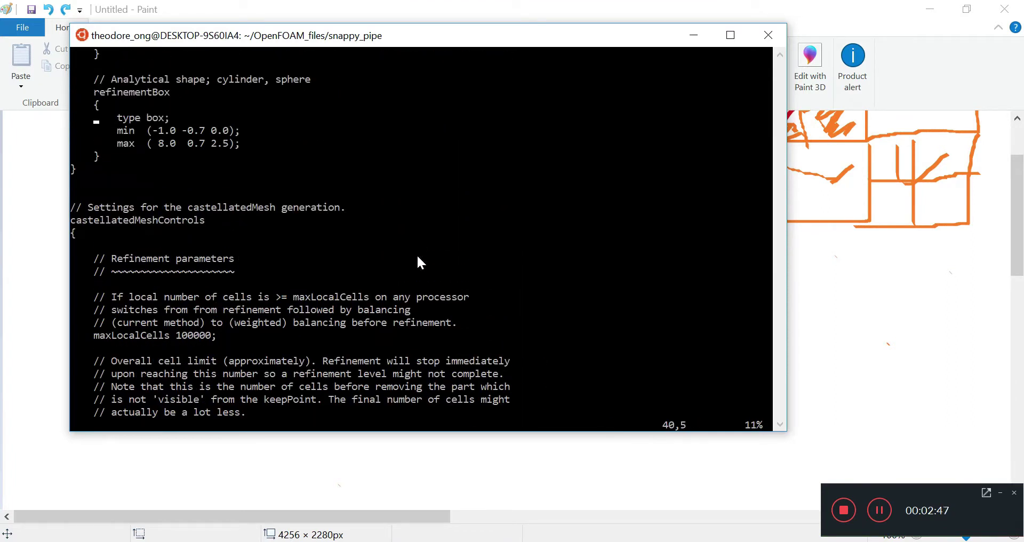
type(":w")
key("Return")
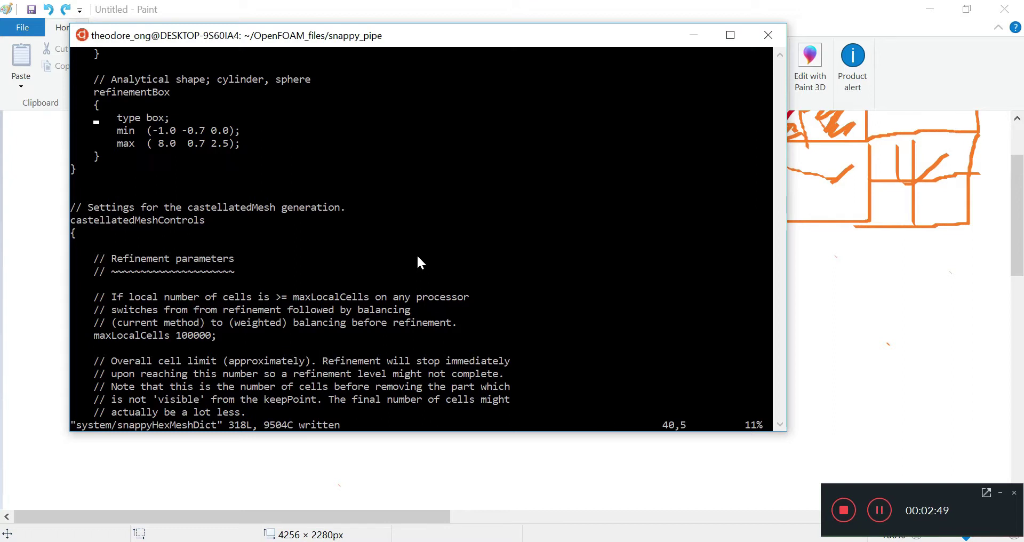
- Quit vim and run snappyHexMesh, which writes 159144 cells in 51.91 s
type(":q")
key("Return")
type("snappyHex")
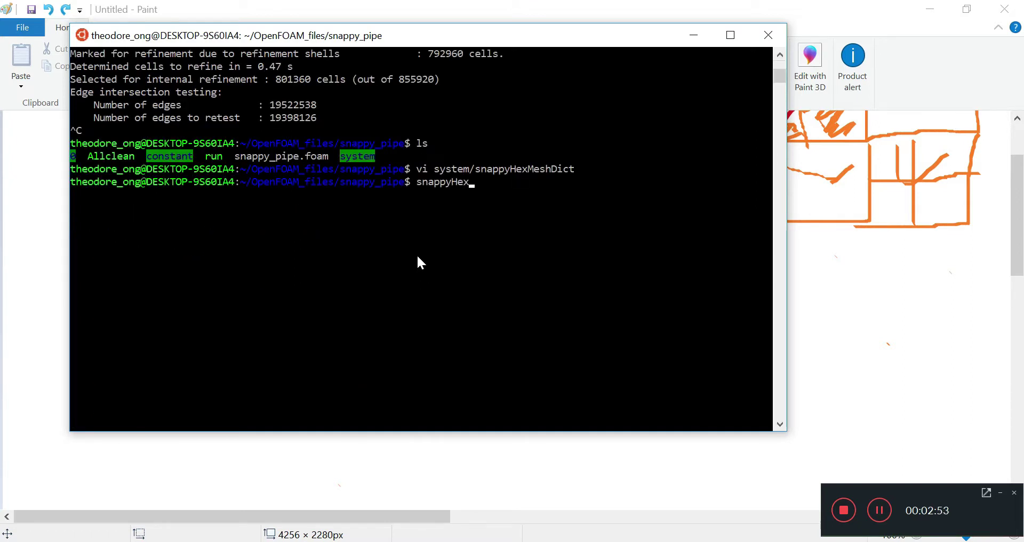
type("Mesh")
key("Return")
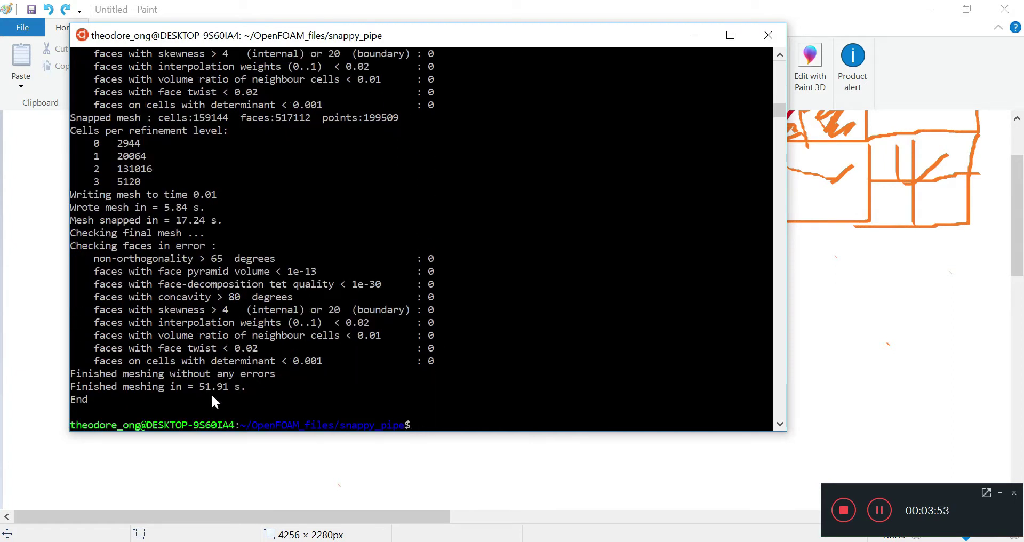
- Note the 51.91 s meshing time and run ls to see the new 0.005 and 0.01 folders
left_click_drag(200, 386, 245, 387)
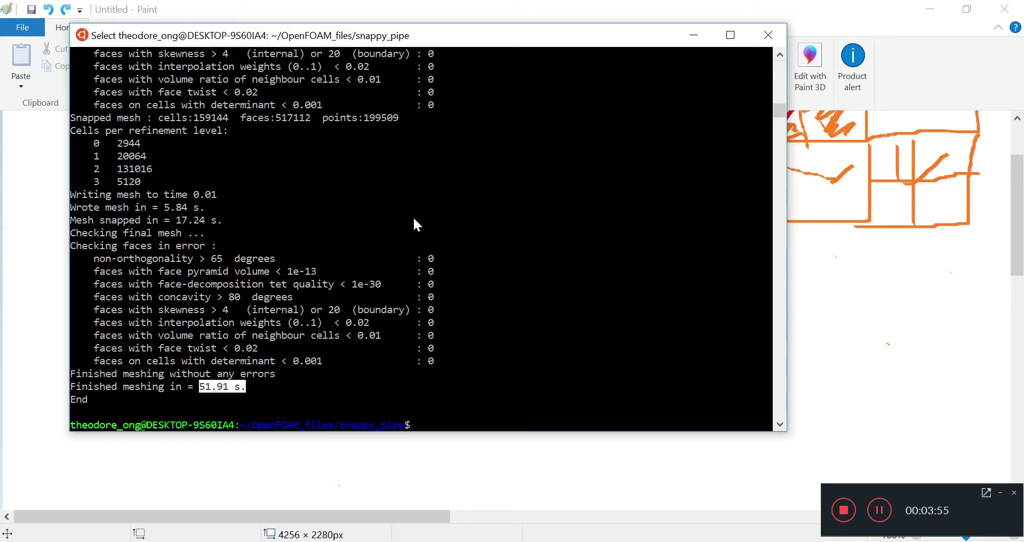
left_click(450, 219)
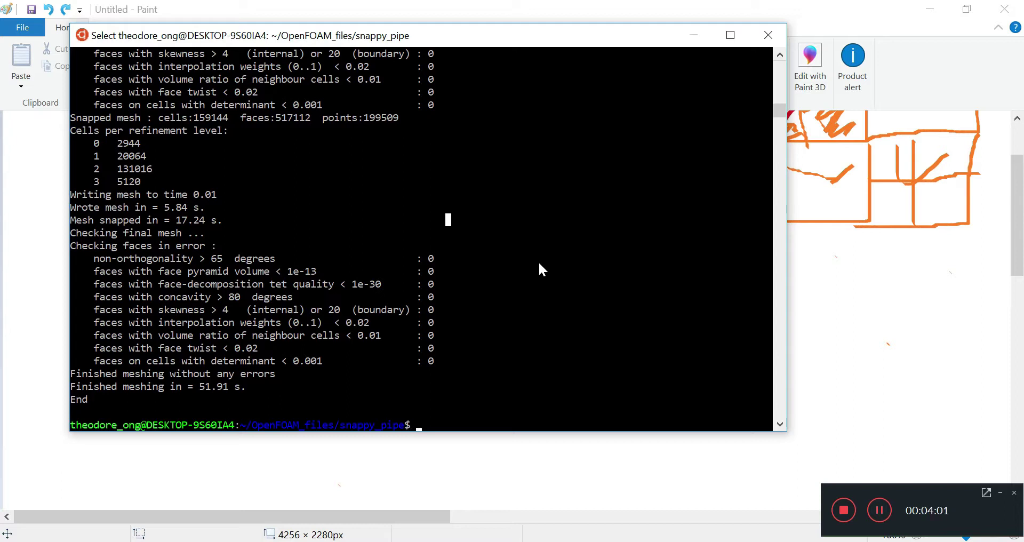
type("ls")
key("Return")
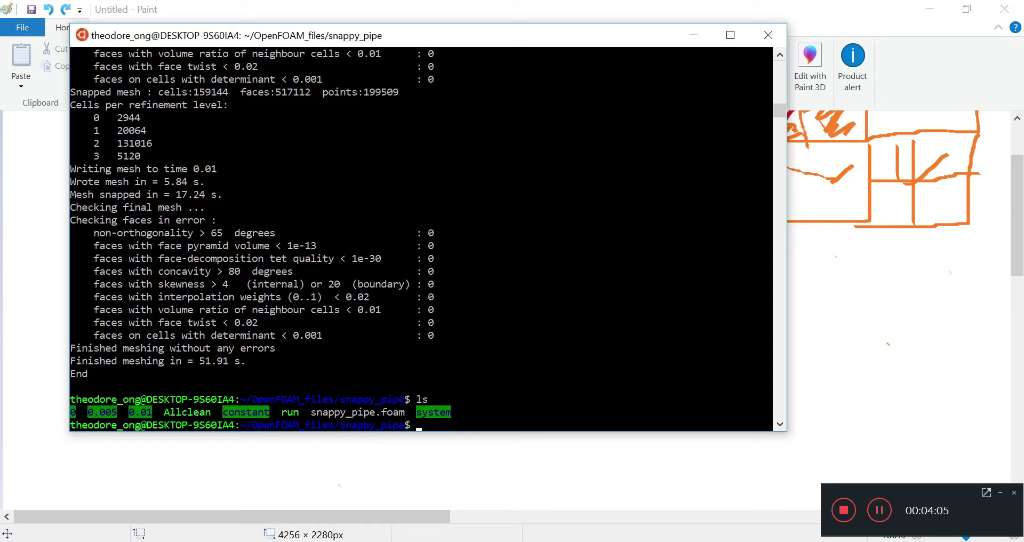
key("alt+Tab")
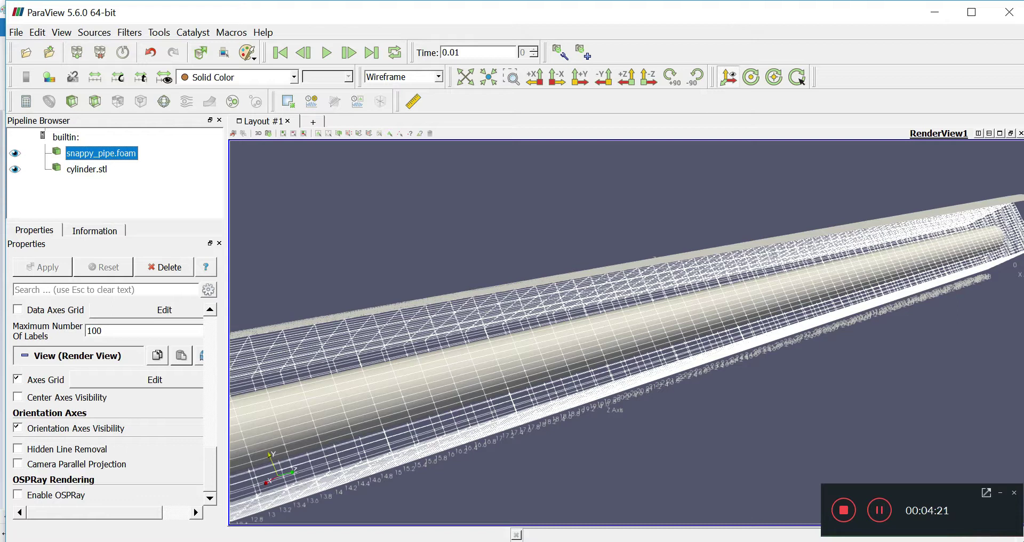
- Right-click ParaView's taskbar icon to show its window options
right_click(568, 540)
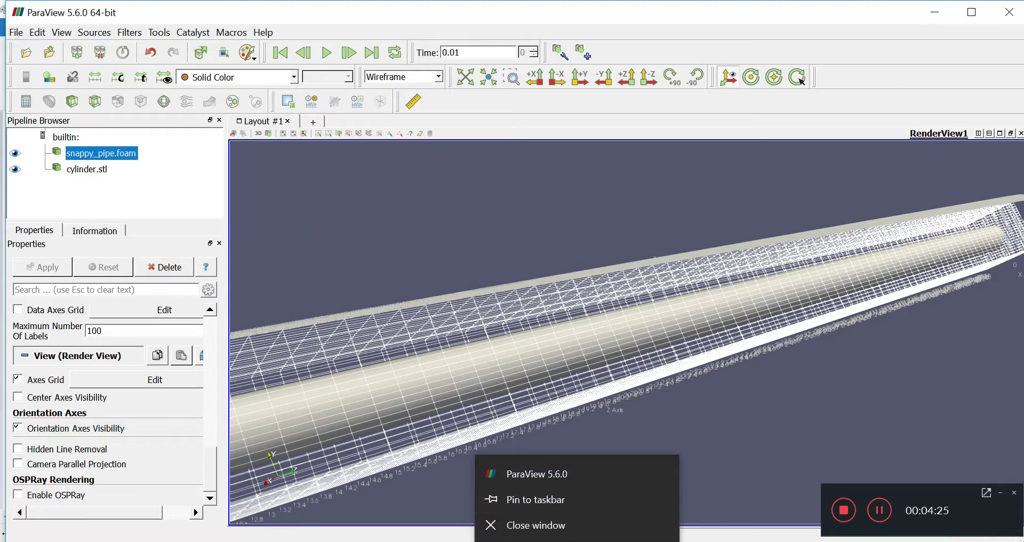
- Close the old ParaView window and relaunch ParaView 5.6.0 by searching 'par' in the Start menu
left_click(536, 525)
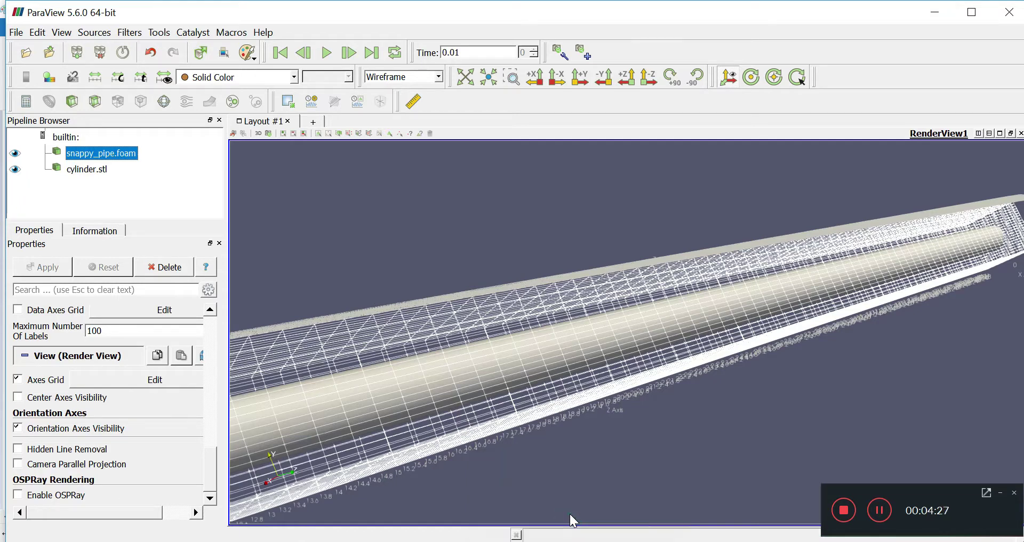
key("super")
type("par")
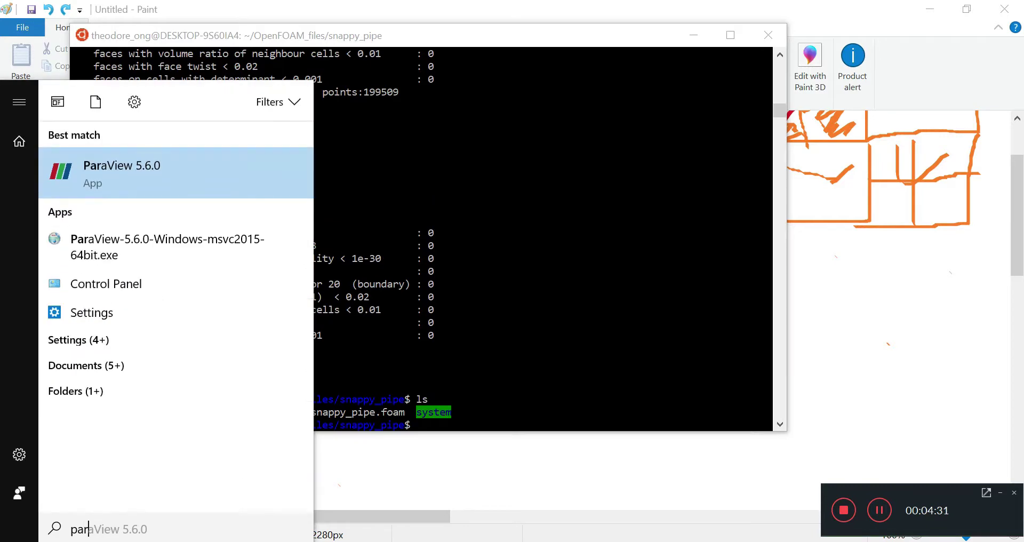
key("Return")
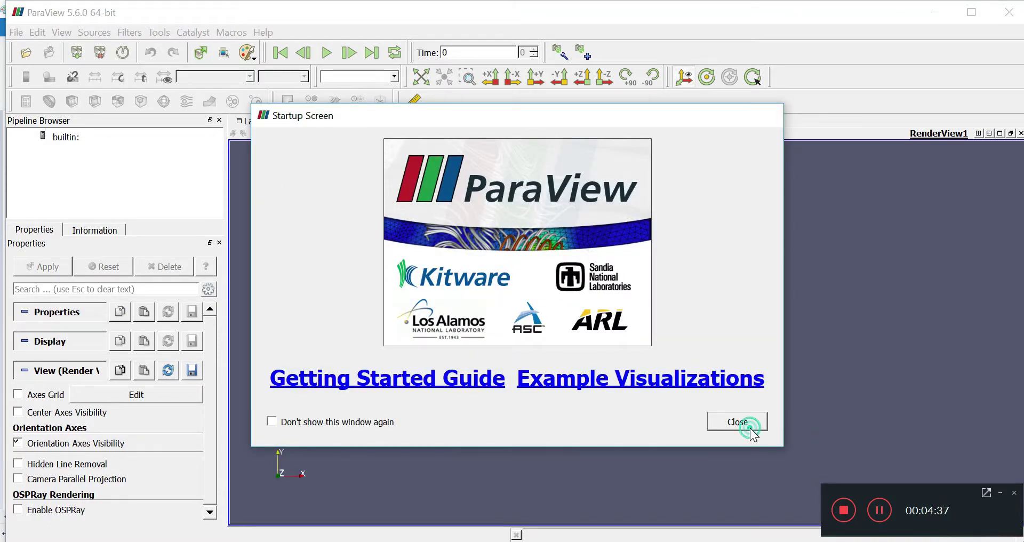
- Dismiss the startup screen and open snappy_pipe.foam from the recent snappy_pipe folder
left_click(747, 425)
left_click(26, 54)
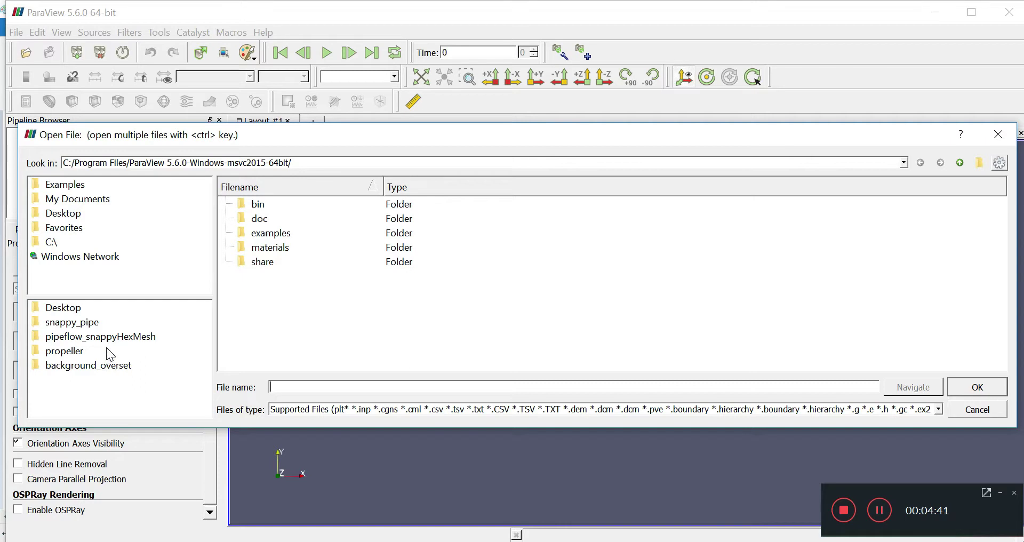
left_click(72, 322)
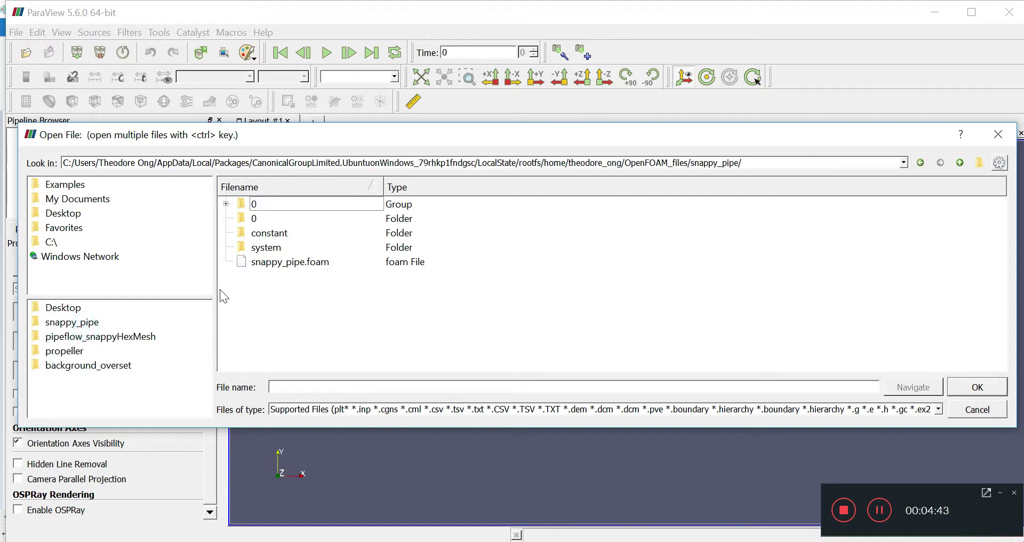
double_click(308, 260)
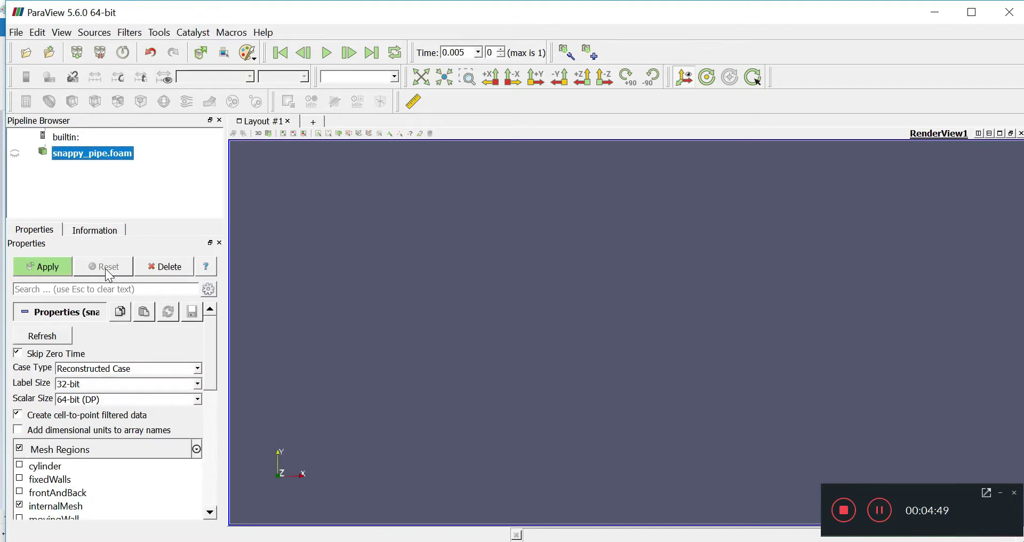
- Apply snappy_pipe.foam at time 0.005, make it visible, and toggle Axes Grid on and back off
left_click(46, 265)
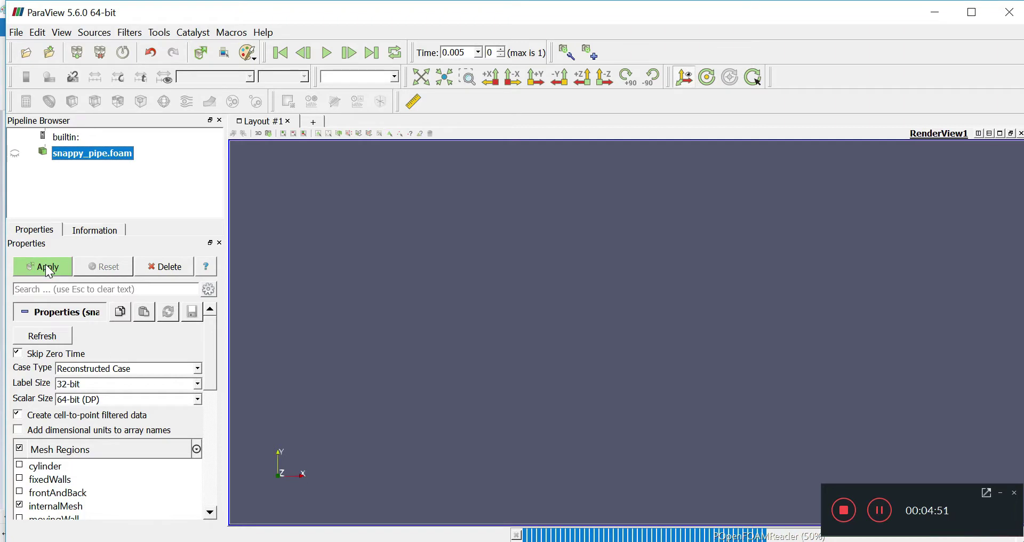
left_click(19, 159)
scroll(146, 370, "down", 5)
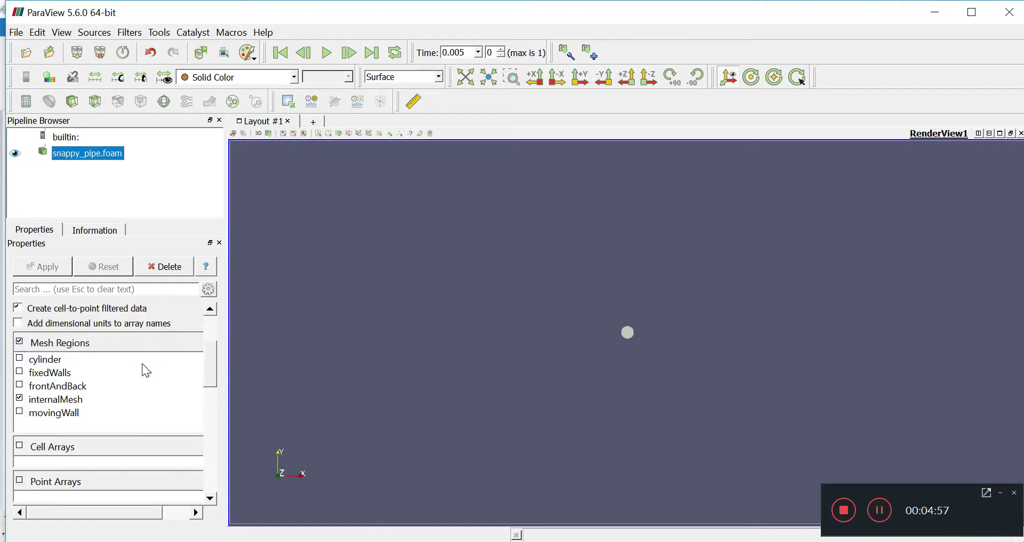
scroll(80, 428, "down", 10)
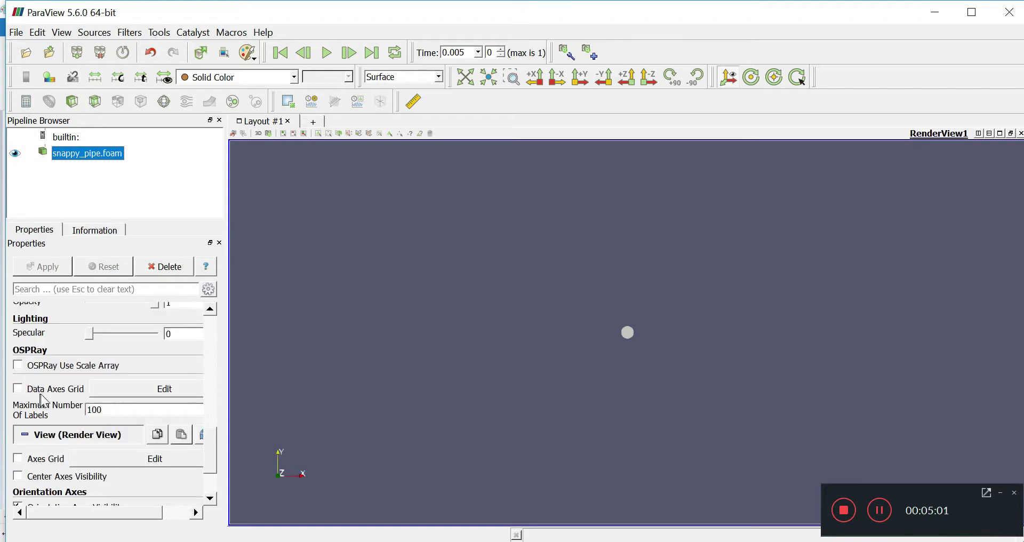
scroll(50, 408, "down", 3)
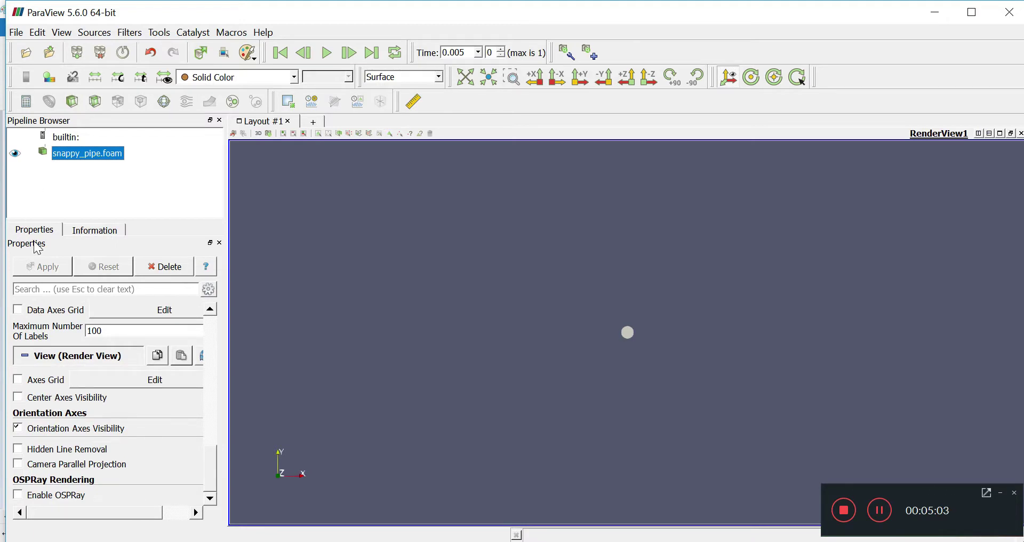
left_click(52, 383)
left_click(51, 380)
scroll(113, 414, "up", 10)
scroll(113, 416, "up", 10)
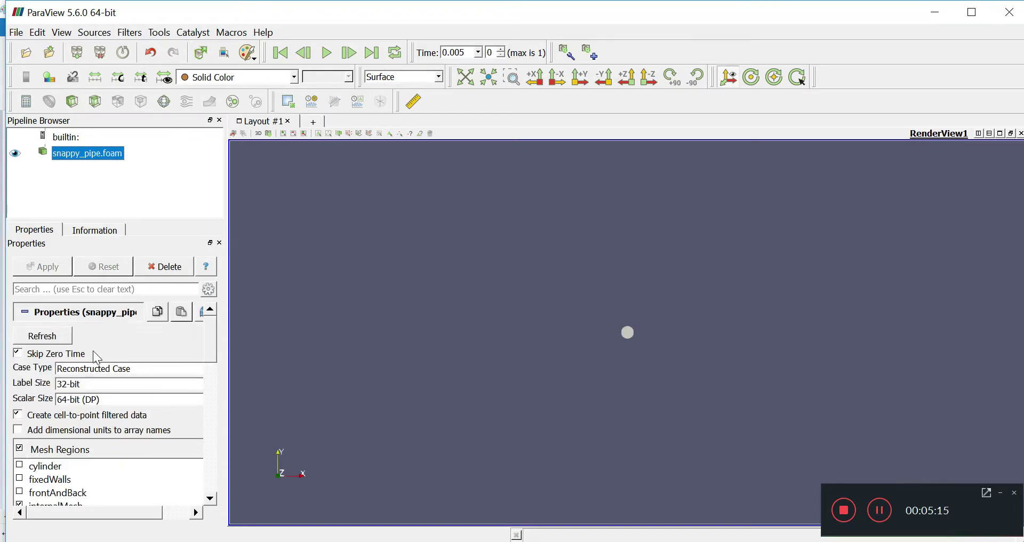
scroll(93, 358, "down", 10)
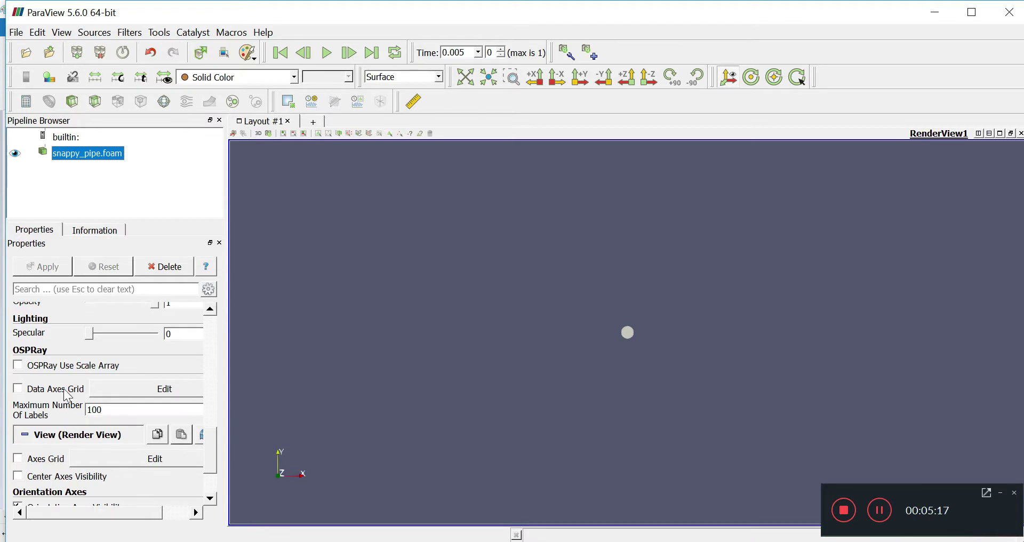
- Enable Data Axes Grid and orbit and zoom around the stepped pipe mesh's circular end
left_click(64, 389)
left_click_drag(692, 355, 510, 384)
mouse_move(548, 416)
left_mouse_down()
mouse_move(563, 397)
mouse_move(552, 411)
left_mouse_up()
scroll(591, 258, "up", 2)
left_click_drag(601, 274, 590, 283)
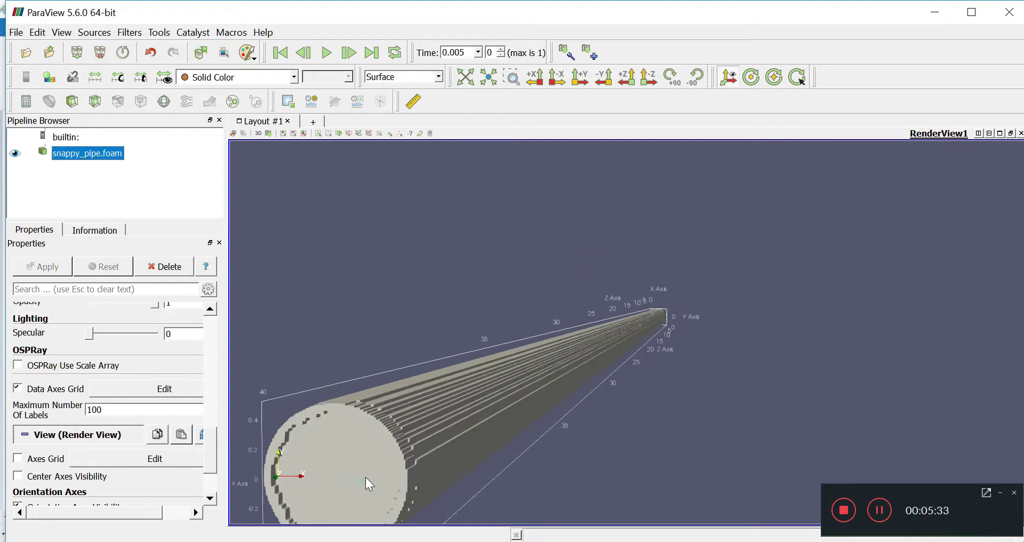
left_click_drag(369, 476, 375, 479)
left_click_drag(618, 440, 603, 432)
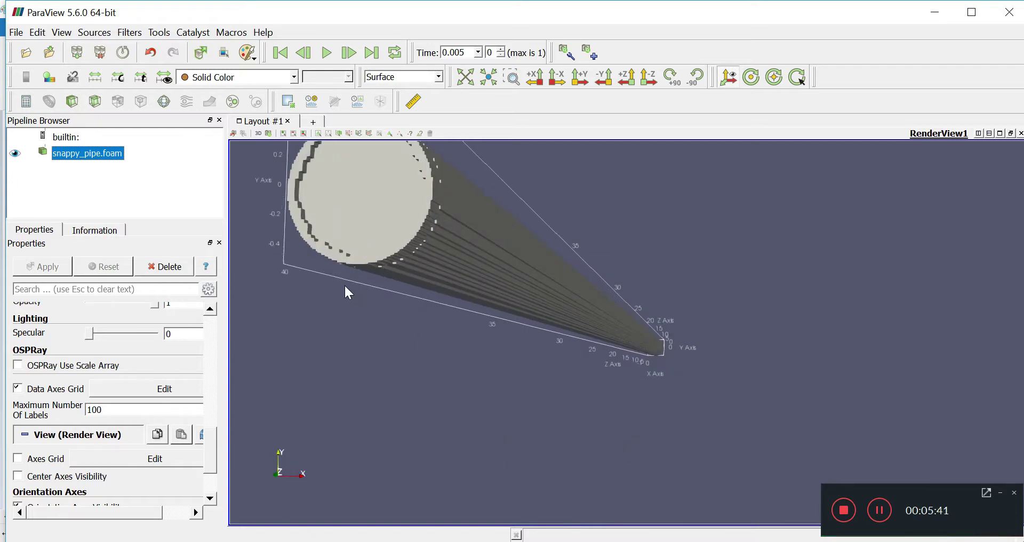
- Step to time 0.01, rotate to inspect the snapped pipe, then return to time 0.005
left_click(501, 51)
left_click_drag(395, 241, 407, 252)
left_click_drag(668, 395, 546, 394)
left_click(501, 56)
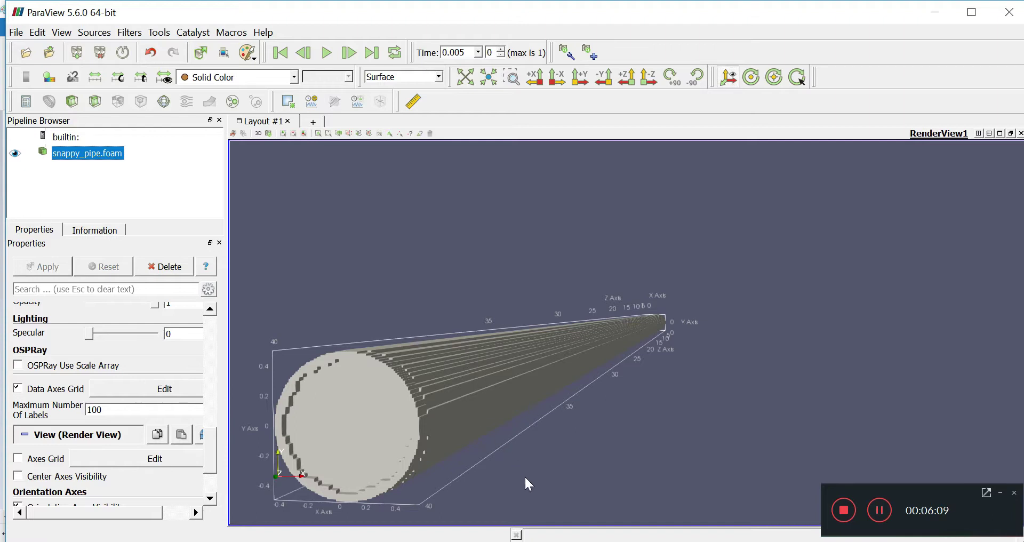
key("alt+Tab")
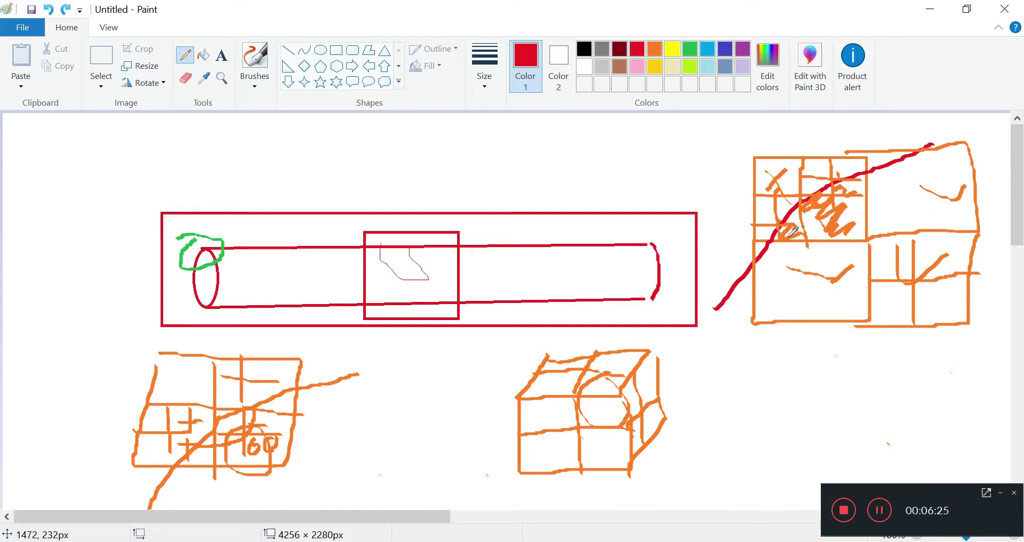
- Scribble red over the orange hatching, then undo it
left_click(814, 224)
left_click_drag(822, 223, 817, 234)
key("ctrl+z")
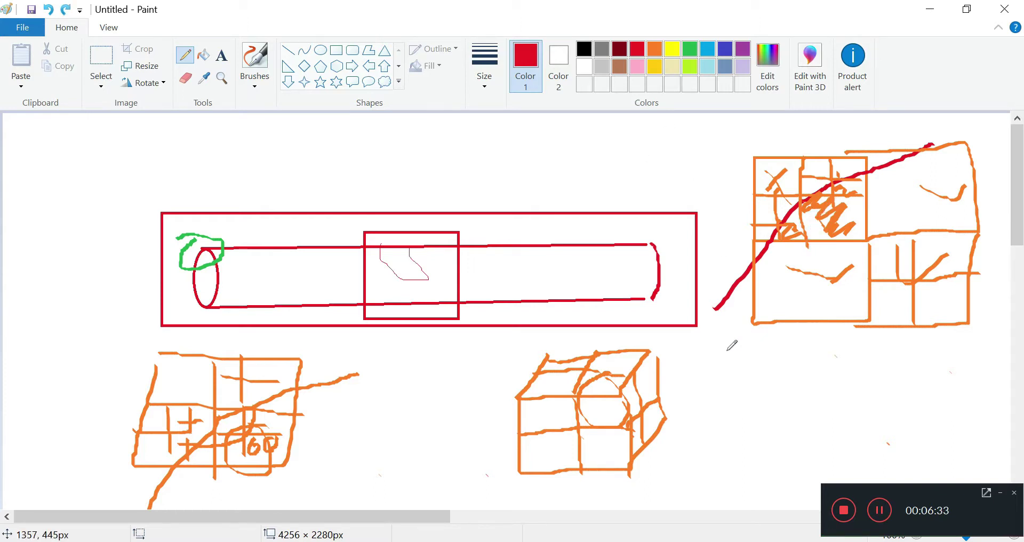
scroll(732, 333, "down", 3)
scroll(826, 270, "up", 3)
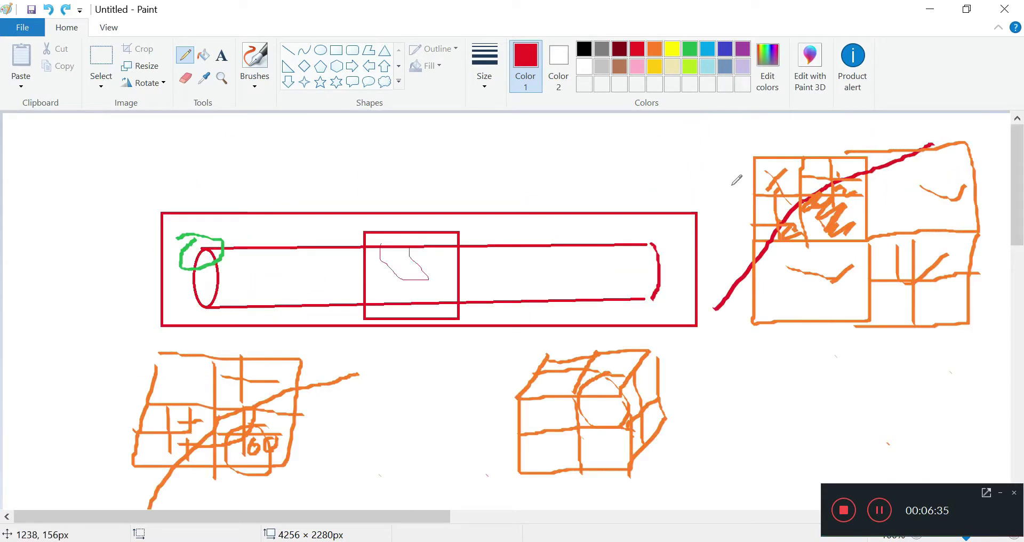
- Brush a long orange diagonal line running down-left past the orange cube sketch
left_click(654, 49)
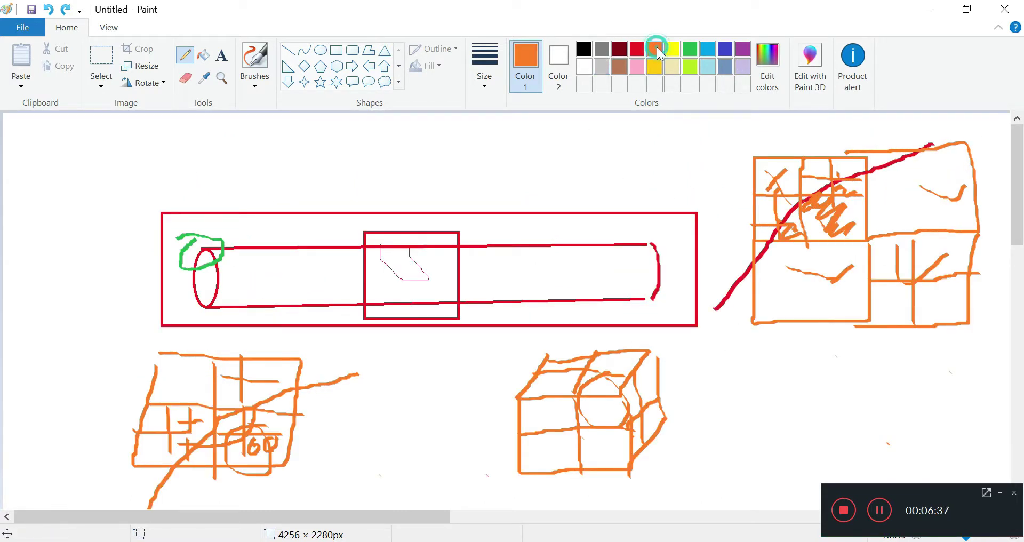
left_click(254, 55)
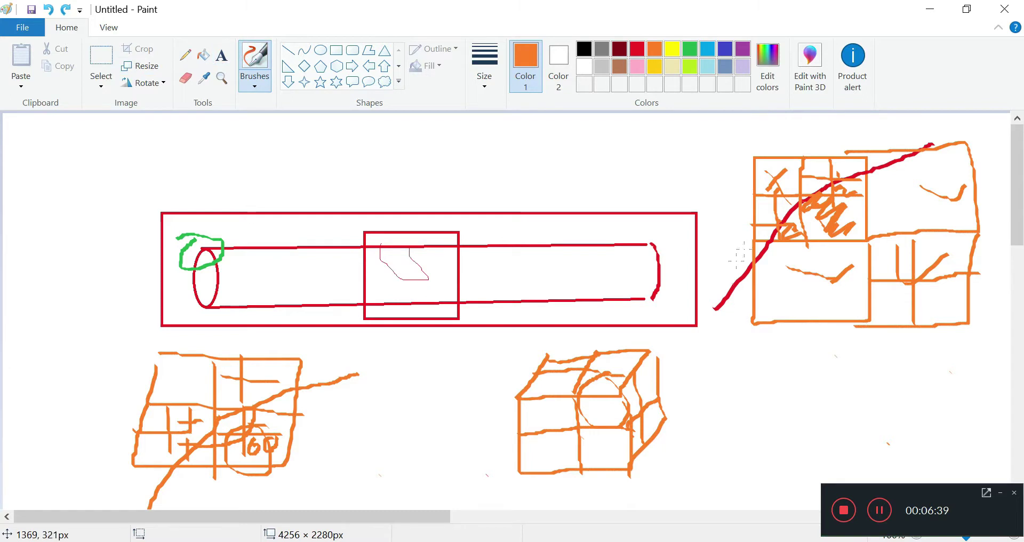
mouse_move(774, 252)
left_mouse_down()
mouse_move(746, 274)
mouse_move(817, 192)
mouse_move(940, 144)
left_mouse_up()
scroll(696, 457, "down", 2)
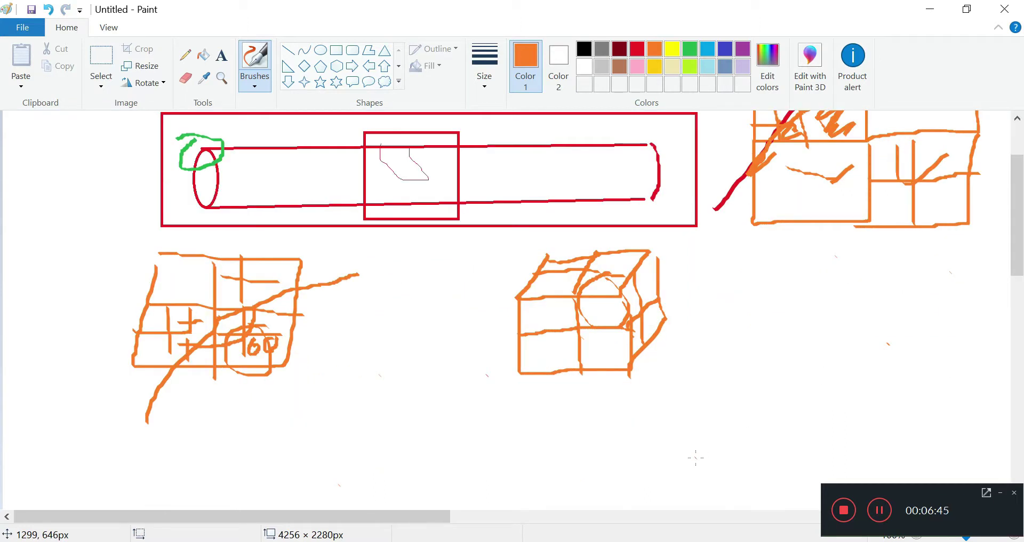
scroll(688, 373, "up", 2)
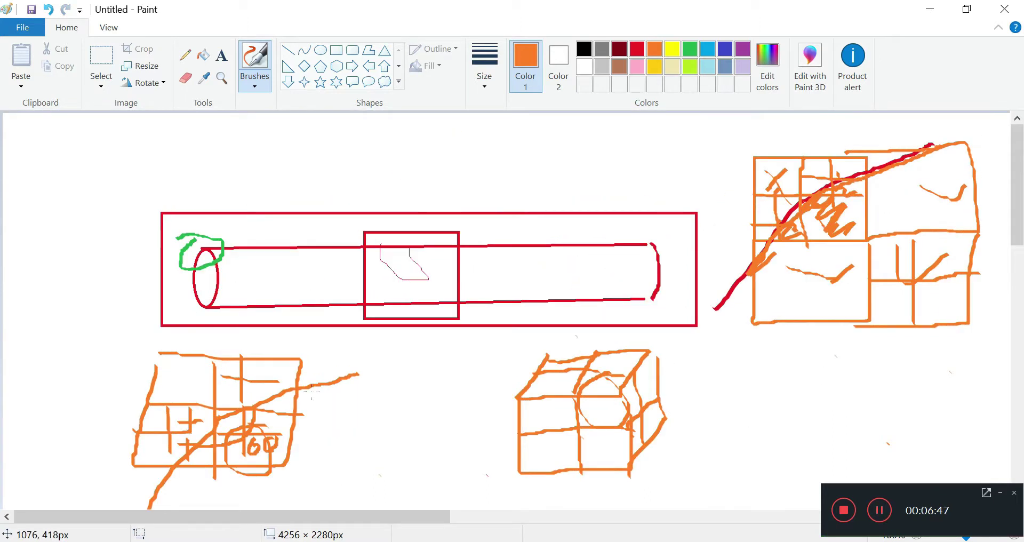
scroll(710, 352, "down", 2)
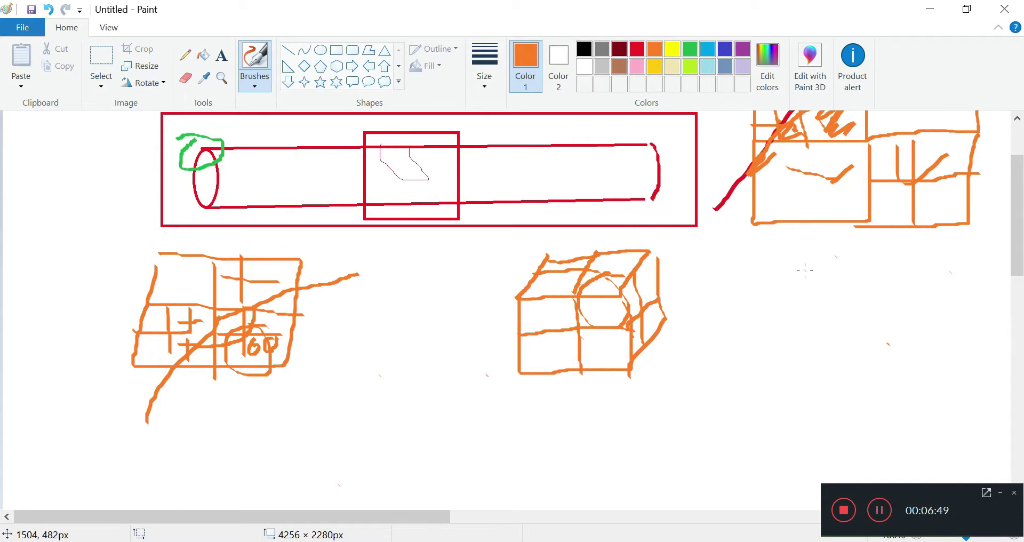
left_click_drag(805, 271, 716, 372)
left_click_drag(696, 406, 659, 458)
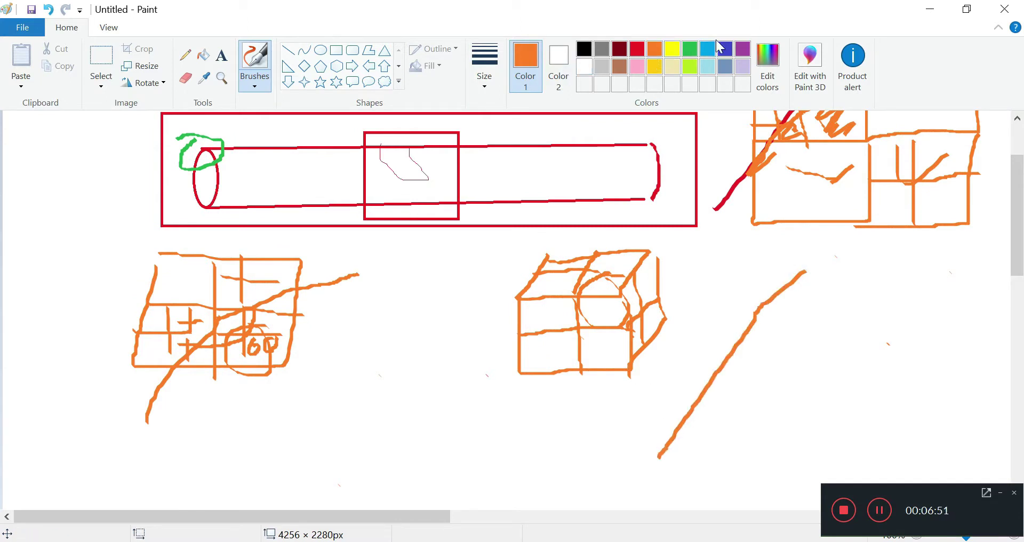
- Brush a rough blue rectangle around the lower end of the orange line
left_click(725, 49)
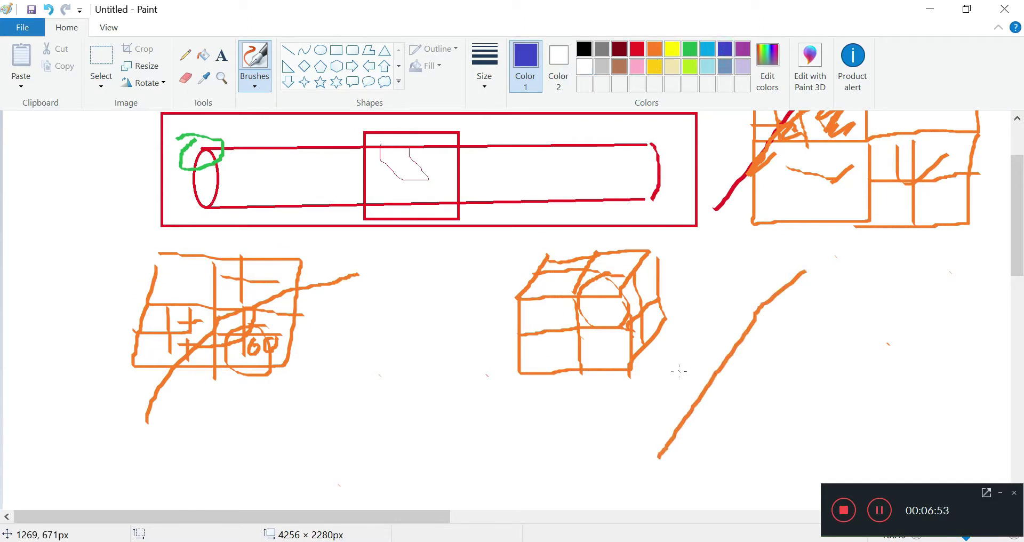
mouse_move(679, 370)
left_mouse_down()
mouse_move(761, 369)
mouse_move(770, 428)
mouse_move(675, 427)
mouse_move(665, 371)
mouse_move(676, 372)
left_mouse_up()
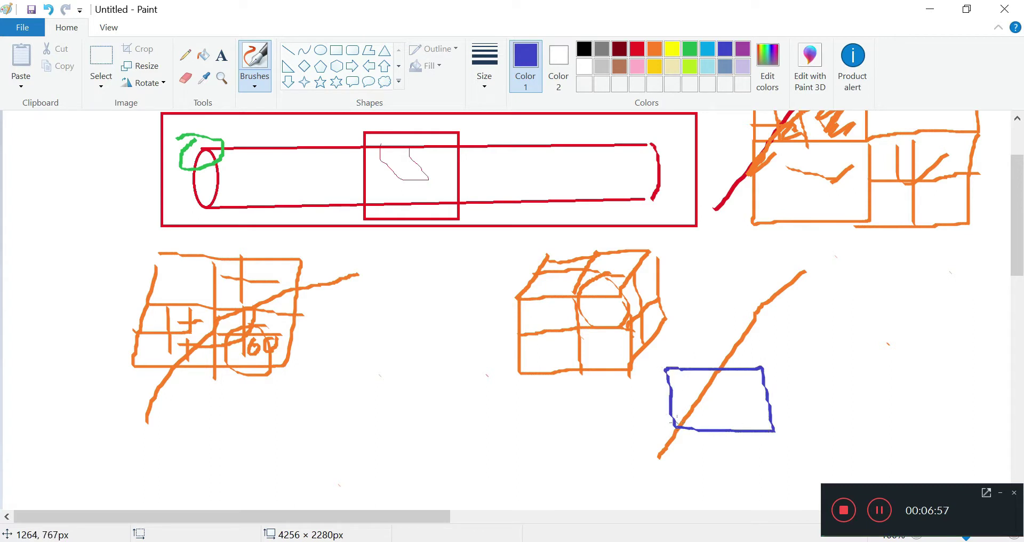
left_click_drag(675, 422, 721, 365)
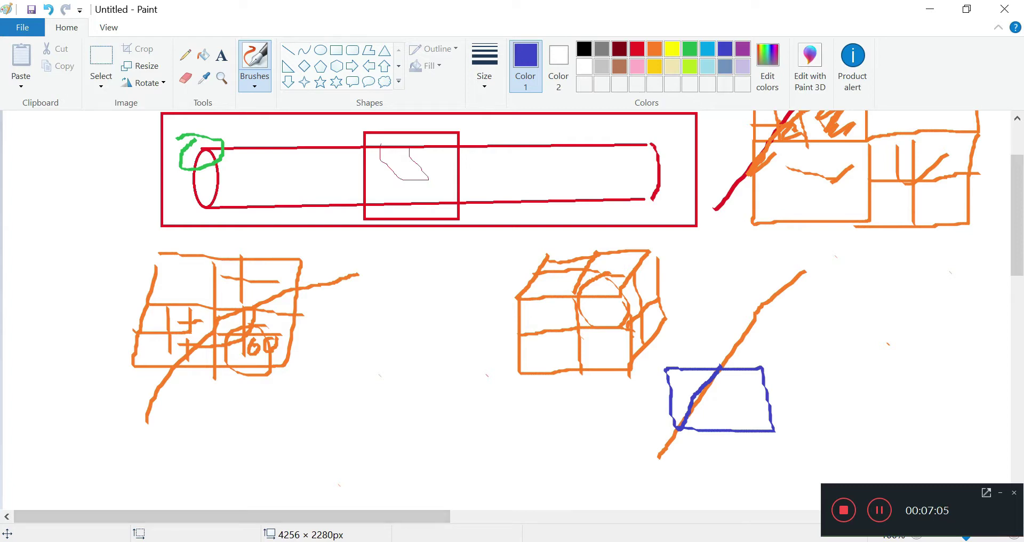
- Back in ParaView, advance the snappy_pipe mesh to time 0.01 to show the snapped stage
left_click(542, 442)
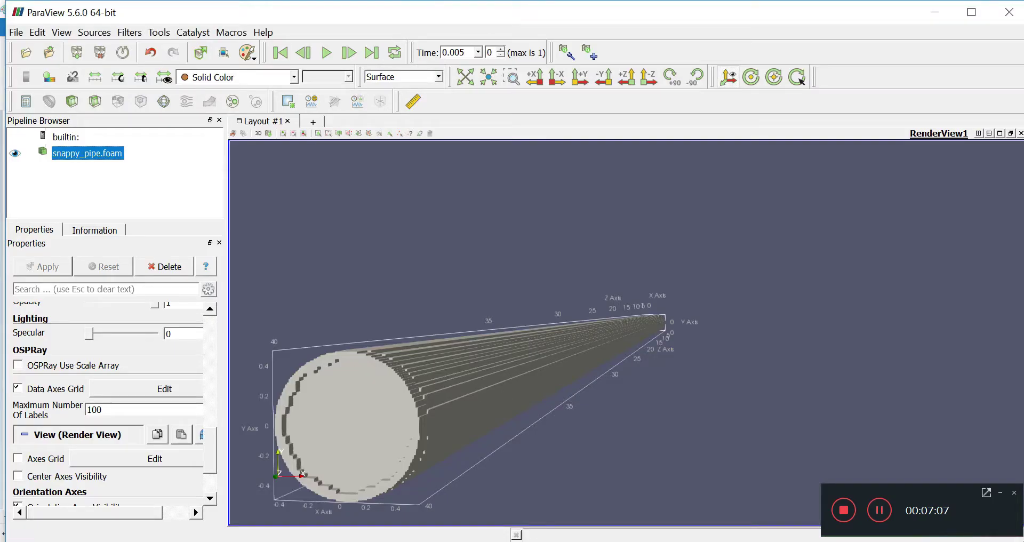
left_click(501, 49)
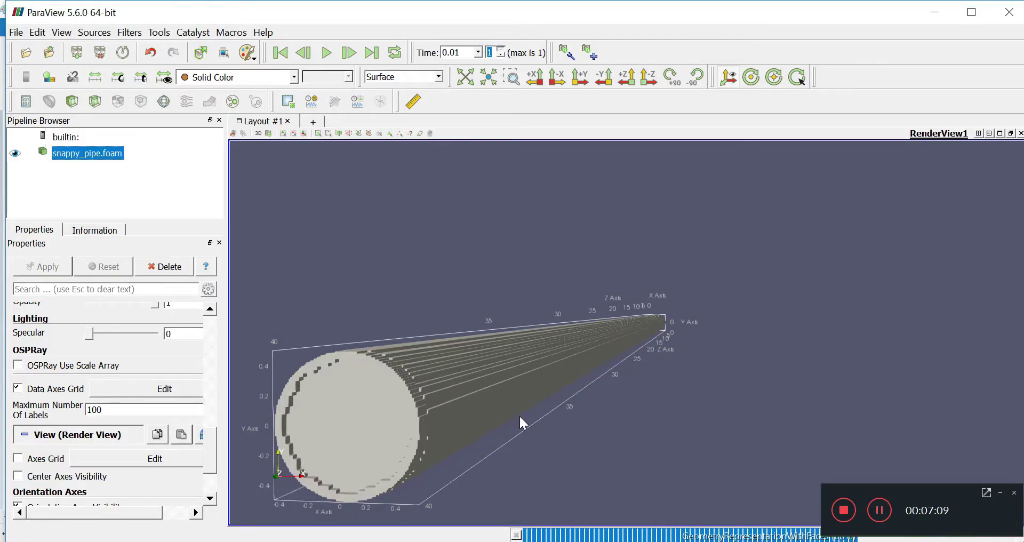
scroll(520, 417, "up", 5)
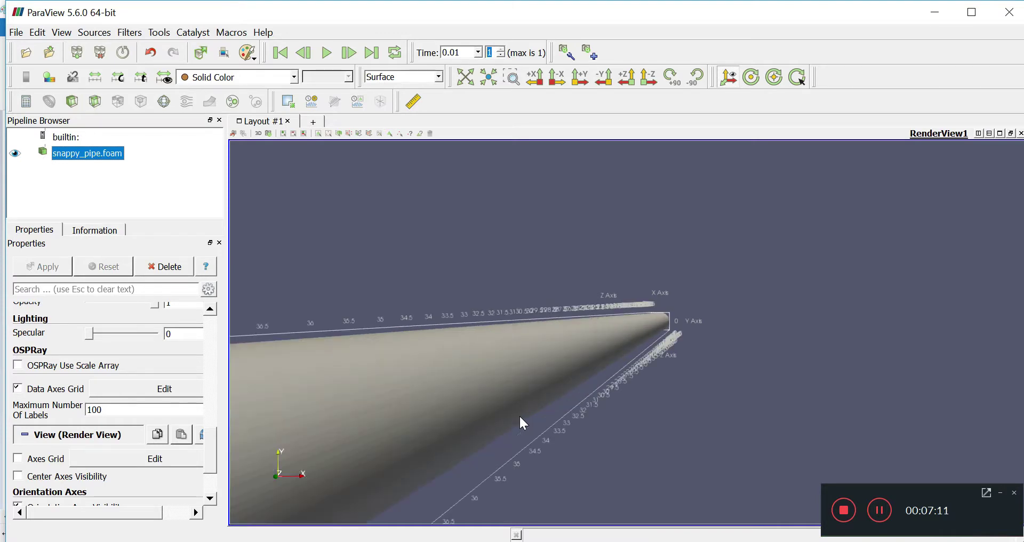
left_click_drag(533, 352, 551, 356)
- Zoom in and rotate the snapped pipe from end-on to a side view
scroll(551, 353, "down", 5)
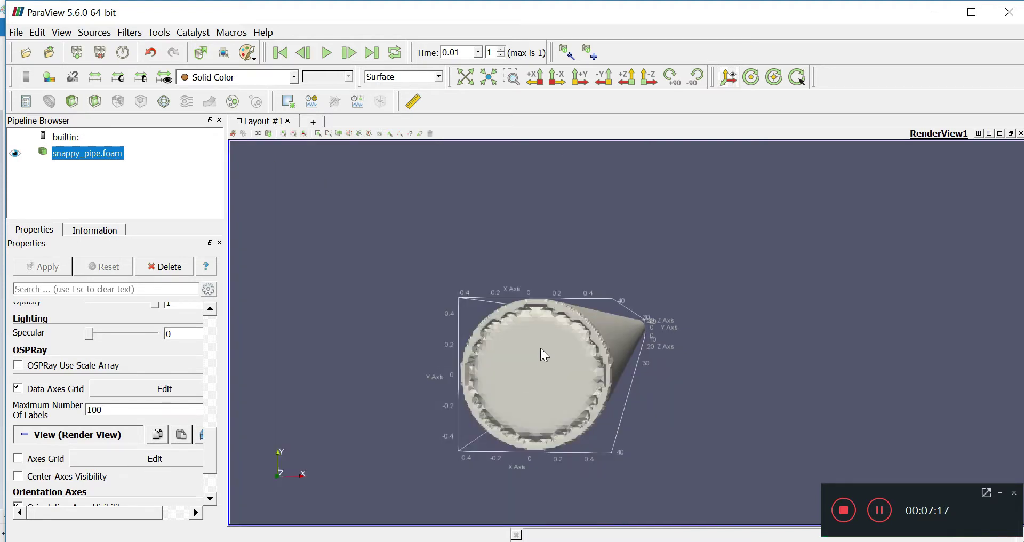
scroll(540, 348, "up", 5)
left_click(427, 390)
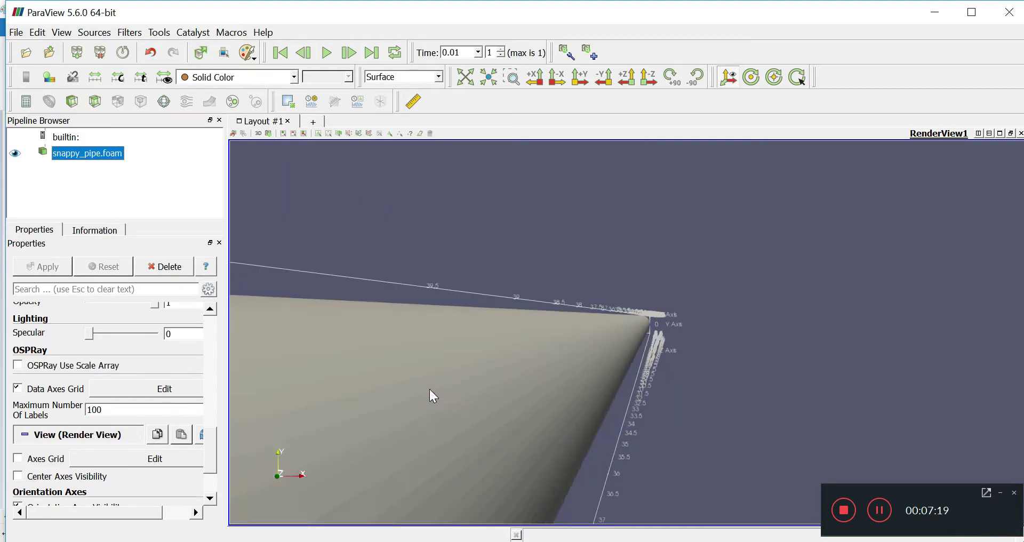
scroll(430, 389, "down", 6)
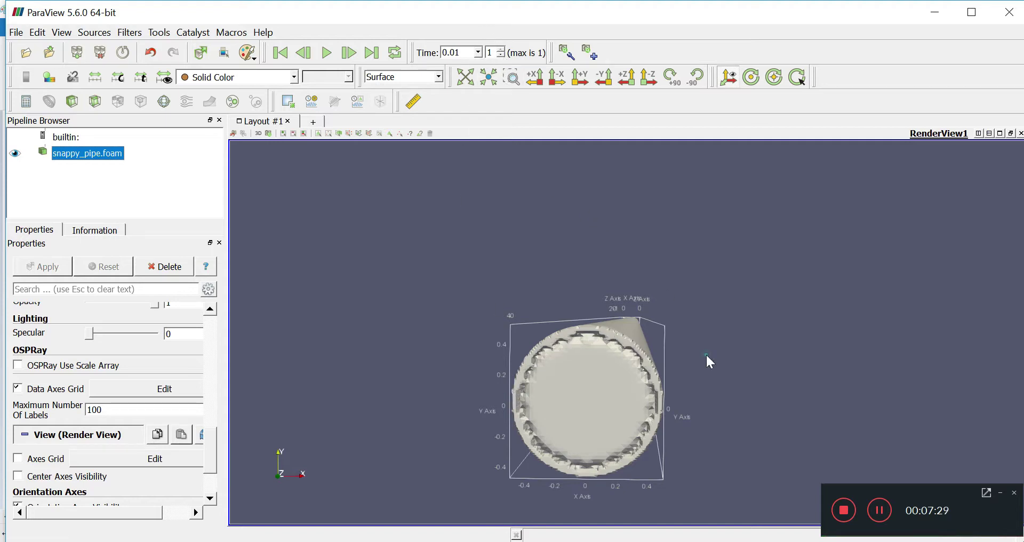
left_click_drag(705, 356, 679, 322)
- In the terminal, open system/snappyHexMeshDict in vi
key("alt+Tab")
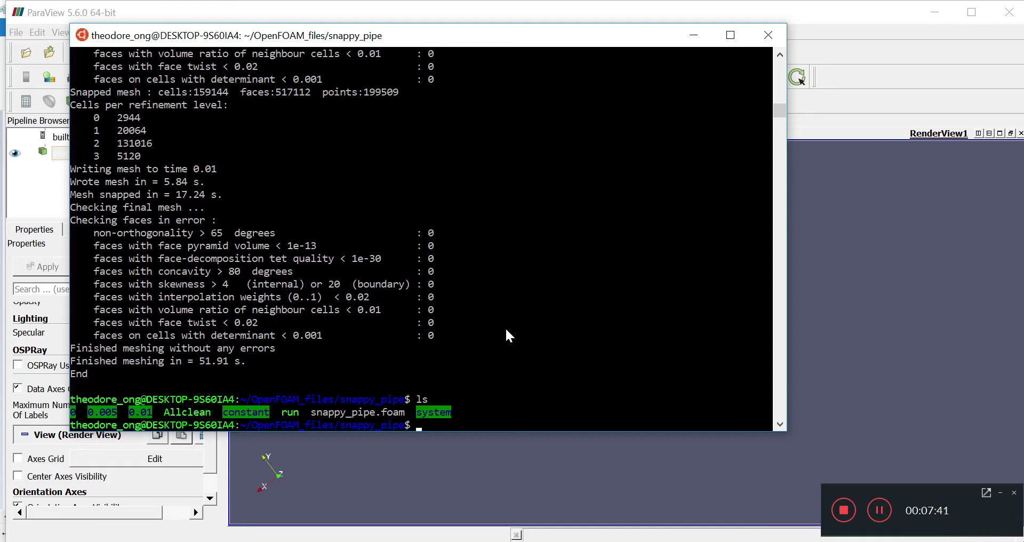
type("vi system/sn")
key("Tab")
key("Return")
- Change the cylinder's refinementSurfaces level from (2 3) to (4 5) and save with :wq
key("Down")
key("Down")
key("Down")
key("Down")
key("Down")
key("Down")
key("Down")
key("Down")
key("Down")
key("Down")
key("Down")
key("Down")
key("Down")
key("Down")
key("Down")
key("Down")
key("Down")
key("Down")
key("Down")
key("Down")
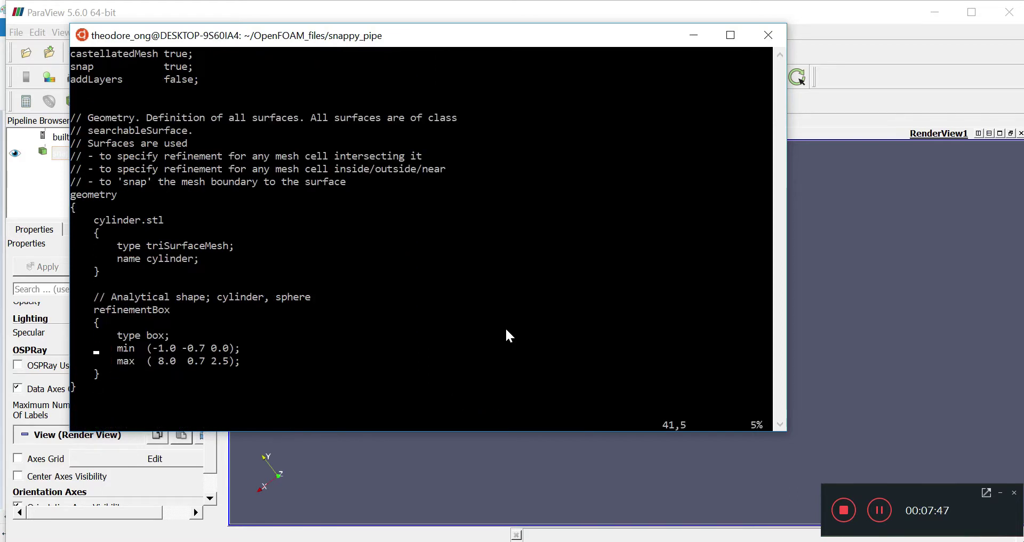
key("Down")
key("Down")
key("Down")
key("Down")
key("Down")
key("Down")
key("Down")
key("Down")
key("Down")
key("Down")
key("Down")
key("Down")
key("Down")
key("Down")
key("Down")
key("Down")
key("Down")
key("Down")
key("Down")
key("Down")
key("Down")
key("Down")
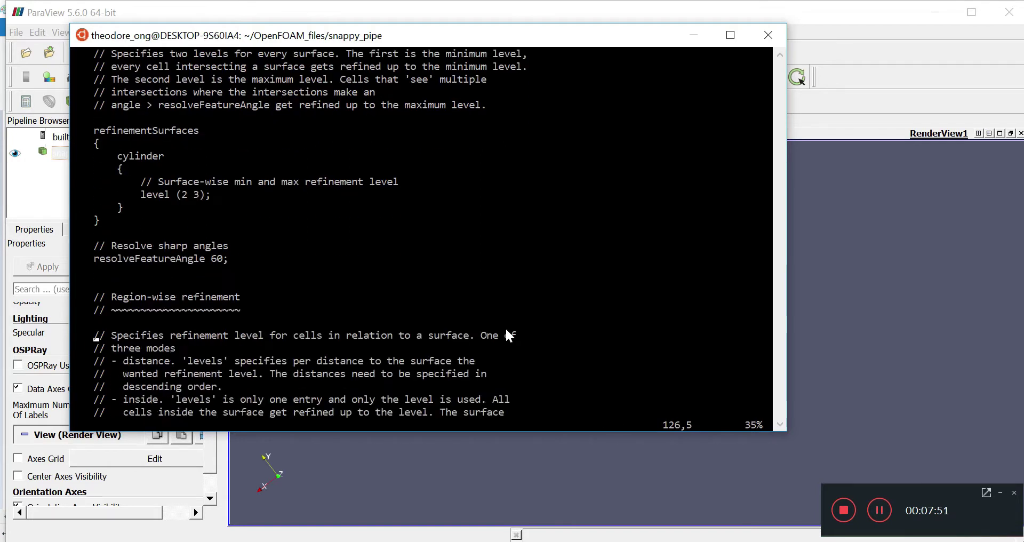
key("Up")
key("Up")
key("Up")
key("Up")
key("Up")
key("Up")
key("Up")
key("Up")
key("Up")
key("Up")
key("Up")
key("Up")
key("Down")
key("Right")
key("Right")
key("Right")
key("Right")
key("Right")
key("Right")
key("Right")
key("Right")
key("Right")
key("Right")
key("Right")
key("i")
key("Delete")
key("Delete")
key("Delete")
type("4 5")
key("Escape")
type(":wq")
key("Return")
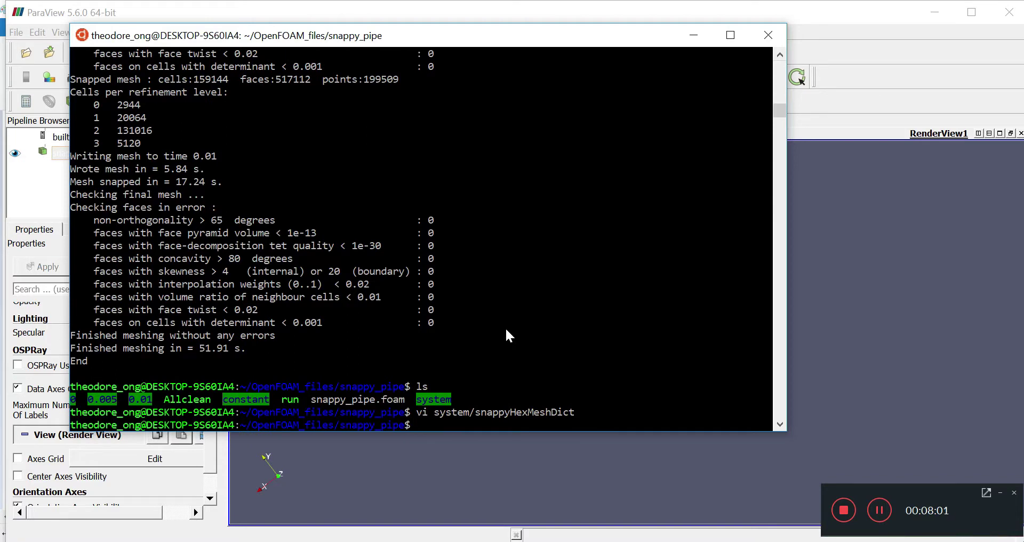
- Rerun snappyHexMesh with the finer (4 5) cylinder refinement level
type("snappyHexMesh")
key("Return")
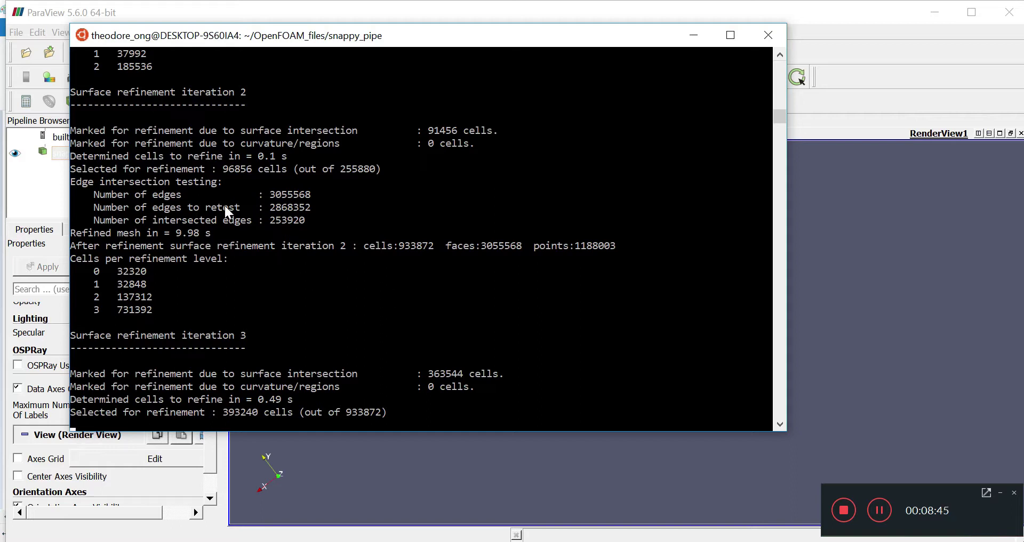
left_click_drag(217, 168, 377, 168)
left_click(388, 257)
scroll(374, 389, "down", 3)
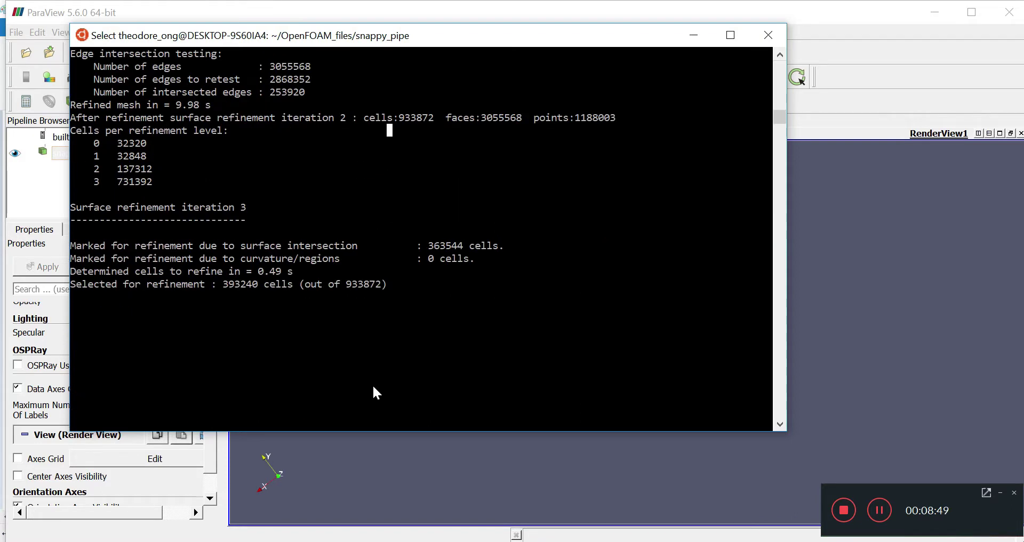
left_click_drag(386, 288, 50, 211)
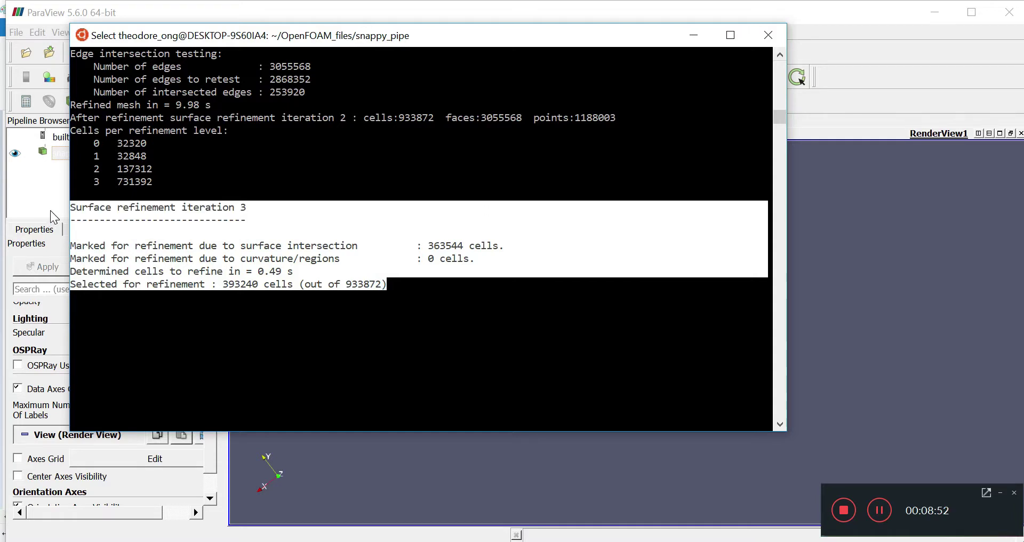
right_click(361, 359)
scroll(362, 360, "up", 3)
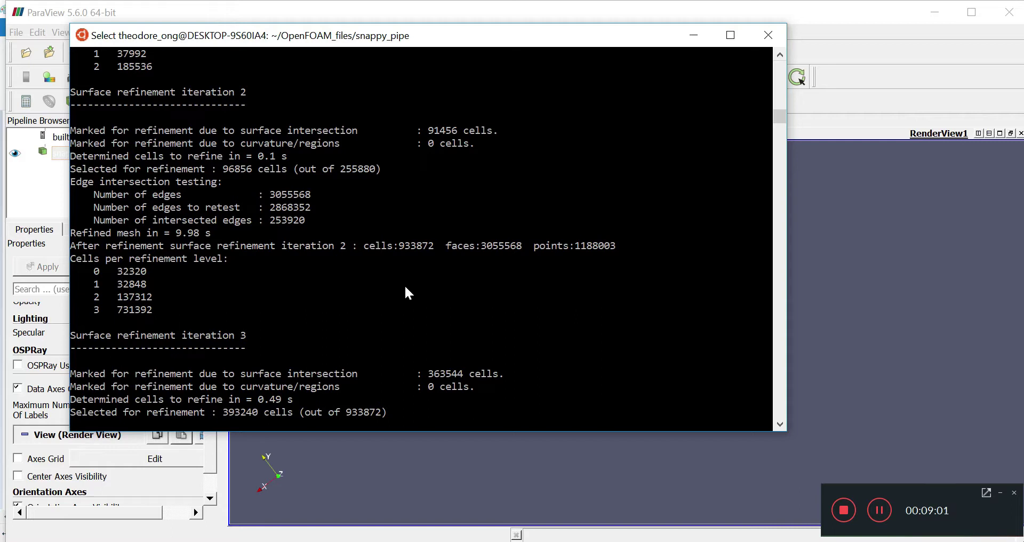
scroll(405, 288, "up", 7)
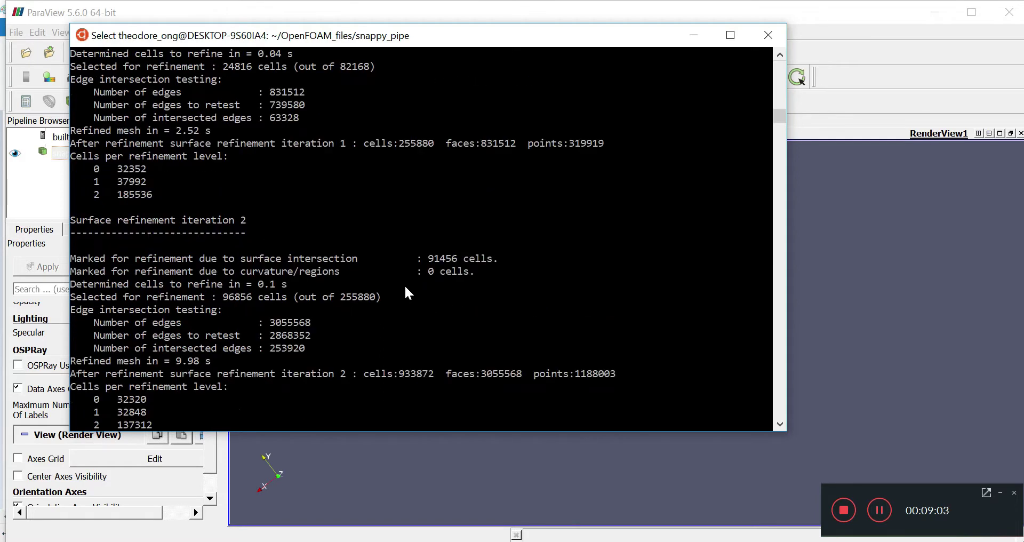
scroll(404, 283, "down", 10)
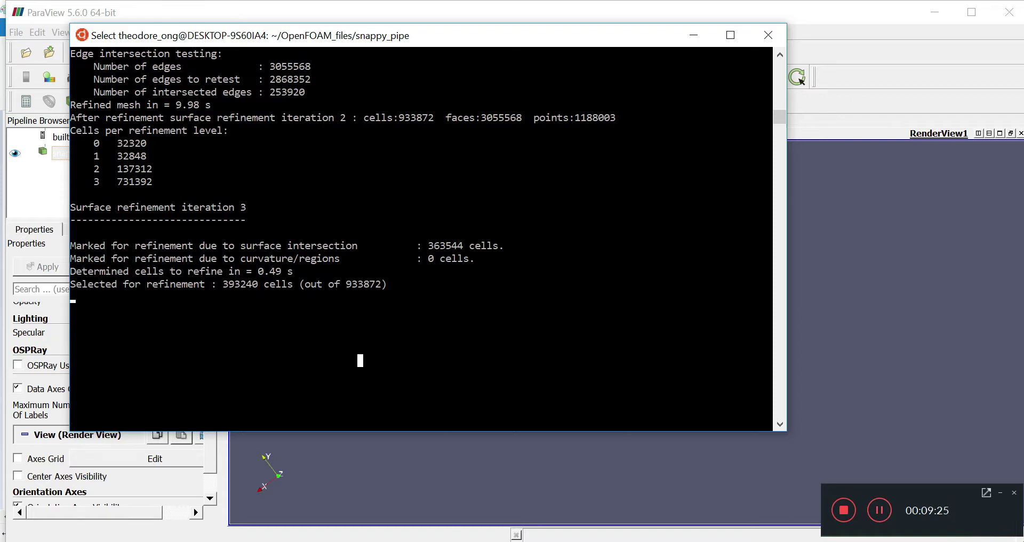
- In Paint, box-select the orange and blue sketches below the pipe and delete them
left_click(539, 541)
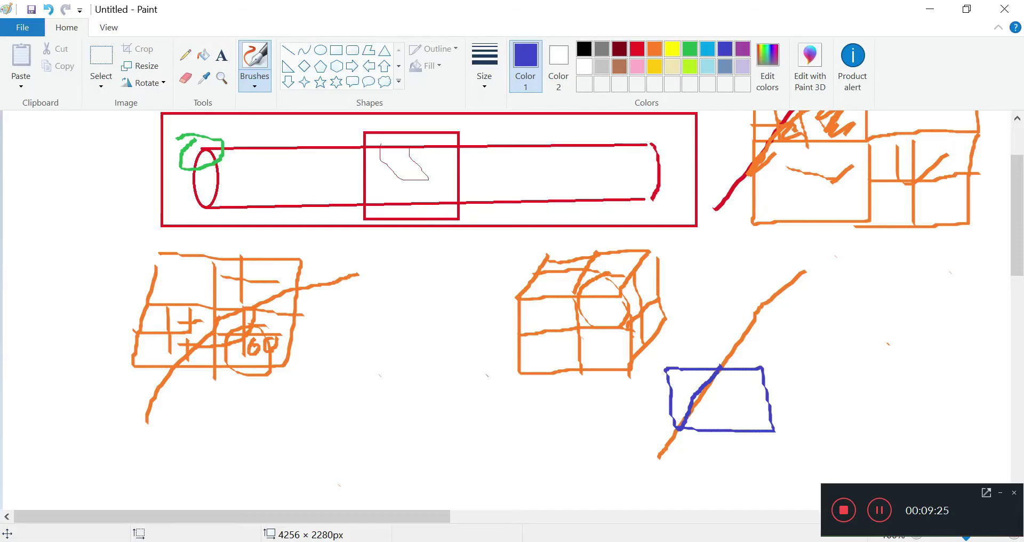
left_click(104, 50)
mouse_move(87, 478)
left_mouse_down()
mouse_move(343, 389)
mouse_move(827, 258)
mouse_move(859, 240)
left_mouse_up()
key("Delete")
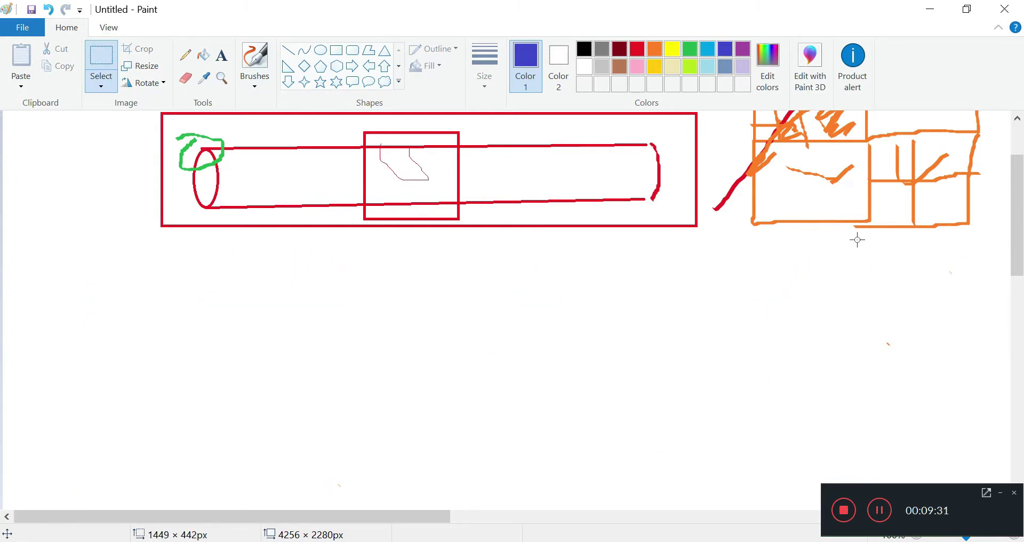
- Brush a blue 2×2 grid of four cells, then a red wavy curve across it
left_click(255, 58)
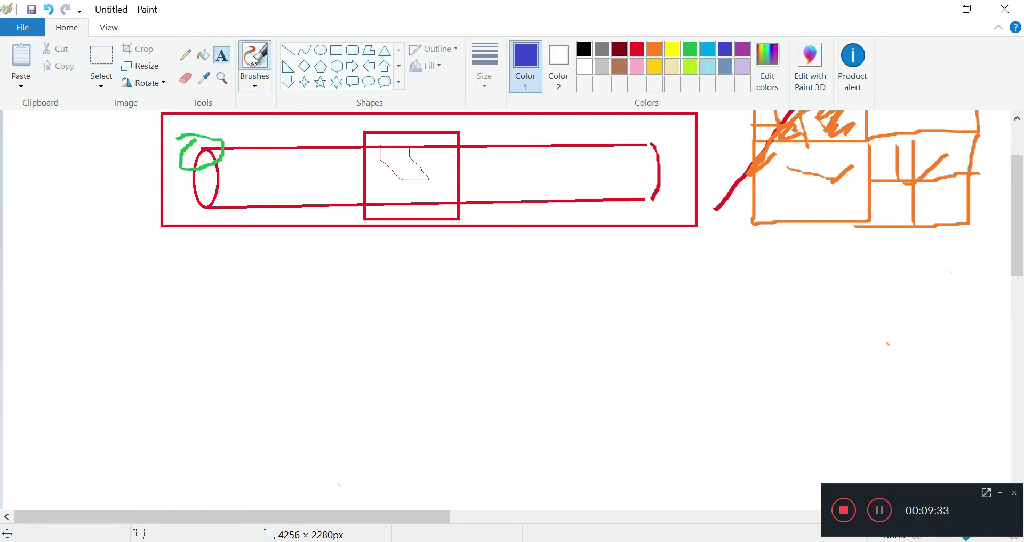
mouse_move(225, 294)
left_mouse_down()
mouse_move(223, 412)
mouse_move(363, 424)
mouse_move(345, 287)
mouse_move(210, 281)
left_mouse_up()
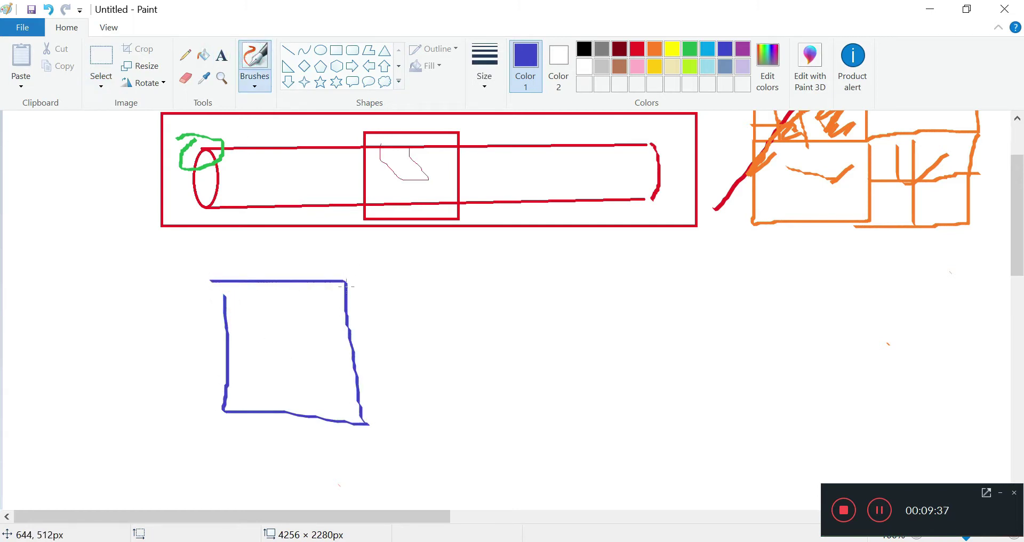
mouse_move(346, 286)
left_mouse_down()
mouse_move(411, 284)
mouse_move(498, 412)
mouse_move(395, 436)
mouse_move(357, 432)
left_mouse_up()
scroll(278, 332, "down", 2)
left_click_drag(205, 328, 226, 469)
key("ctrl+z")
mouse_move(222, 309)
left_mouse_down()
mouse_move(229, 449)
mouse_move(355, 449)
mouse_move(362, 320)
left_mouse_up()
left_click(495, 319)
mouse_move(499, 369)
left_mouse_down()
mouse_move(500, 448)
mouse_move(363, 447)
left_mouse_up()
left_click(637, 49)
mouse_move(124, 340)
left_mouse_down()
mouse_move(149, 361)
mouse_move(253, 405)
mouse_move(364, 234)
mouse_move(529, 281)
mouse_move(689, 255)
left_mouse_up()
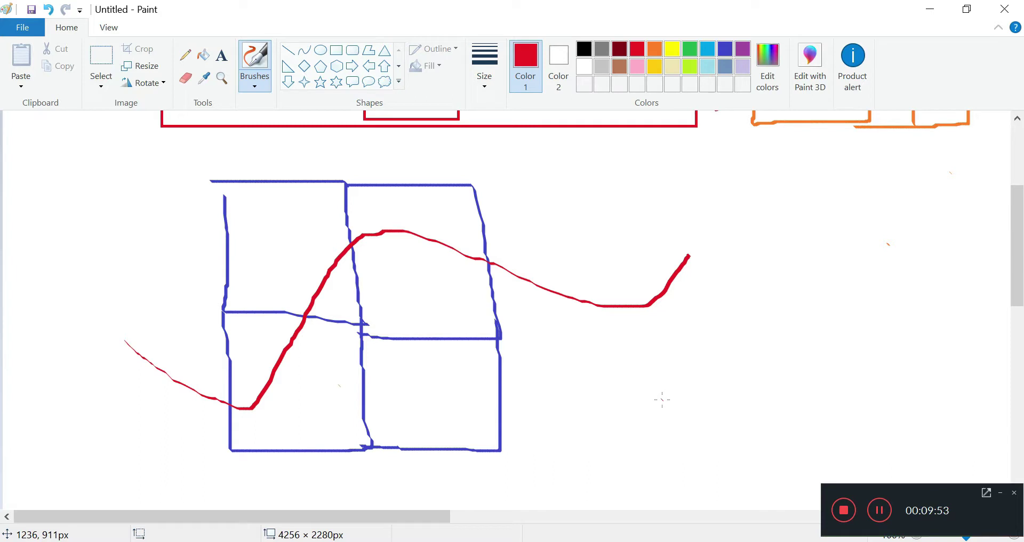
- Draw a red downward arrow right of the grid and scribble red inside the lower-right cell
mouse_move(589, 340)
left_mouse_down()
mouse_move(593, 399)
mouse_move(579, 387)
mouse_move(604, 381)
left_mouse_up()
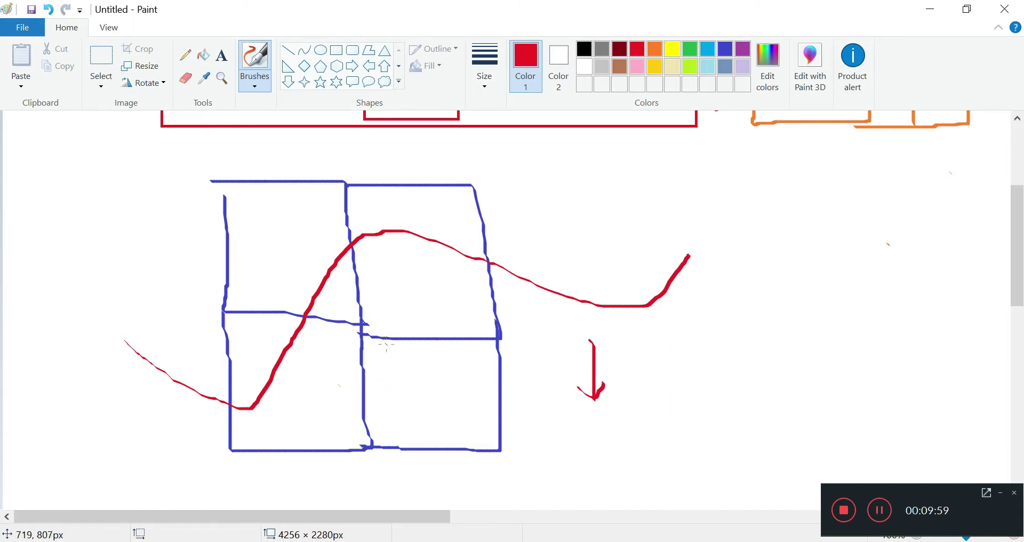
mouse_move(366, 366)
left_mouse_down()
mouse_move(395, 337)
mouse_move(399, 365)
mouse_move(415, 355)
mouse_move(380, 436)
mouse_move(465, 393)
mouse_move(473, 409)
mouse_move(465, 369)
mouse_move(416, 356)
left_mouse_up()
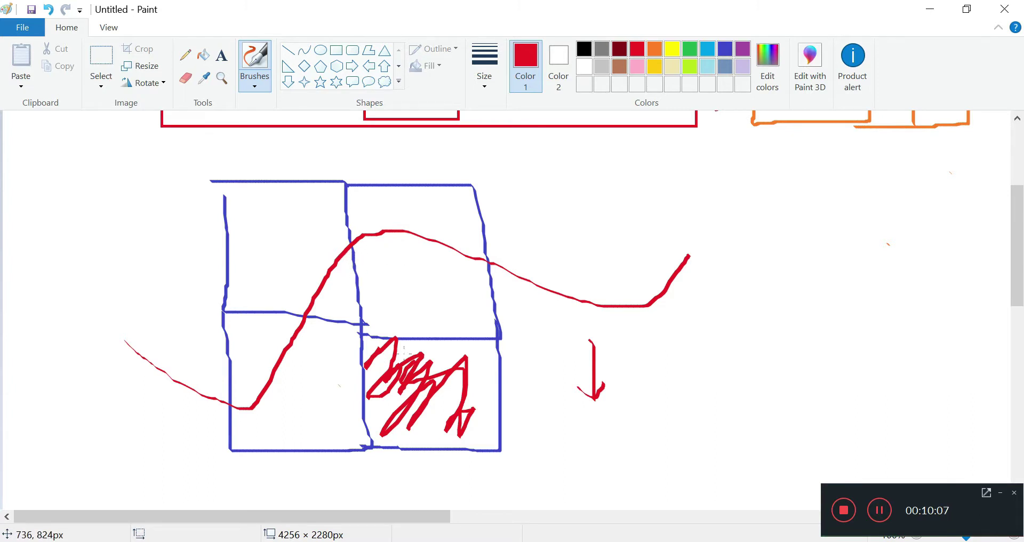
mouse_move(405, 350)
left_mouse_down()
mouse_move(429, 392)
mouse_move(472, 384)
mouse_move(429, 418)
left_mouse_up()
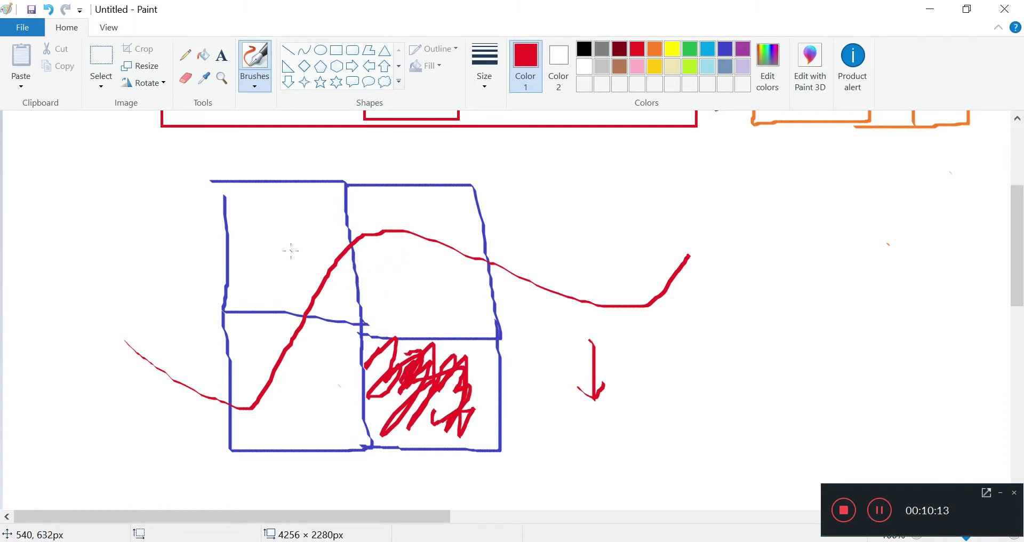
left_click(276, 240)
left_click(293, 379)
left_click(399, 268)
- Split the upper-right, lower-left and upper-left blue boxes into quarters with red lines
left_click_drag(354, 260, 492, 263)
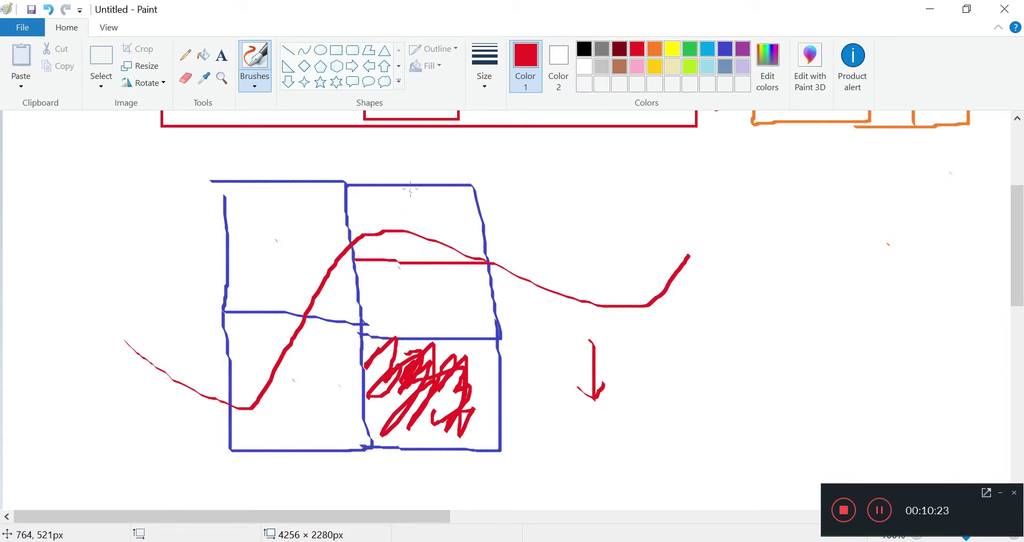
left_click_drag(411, 185, 417, 335)
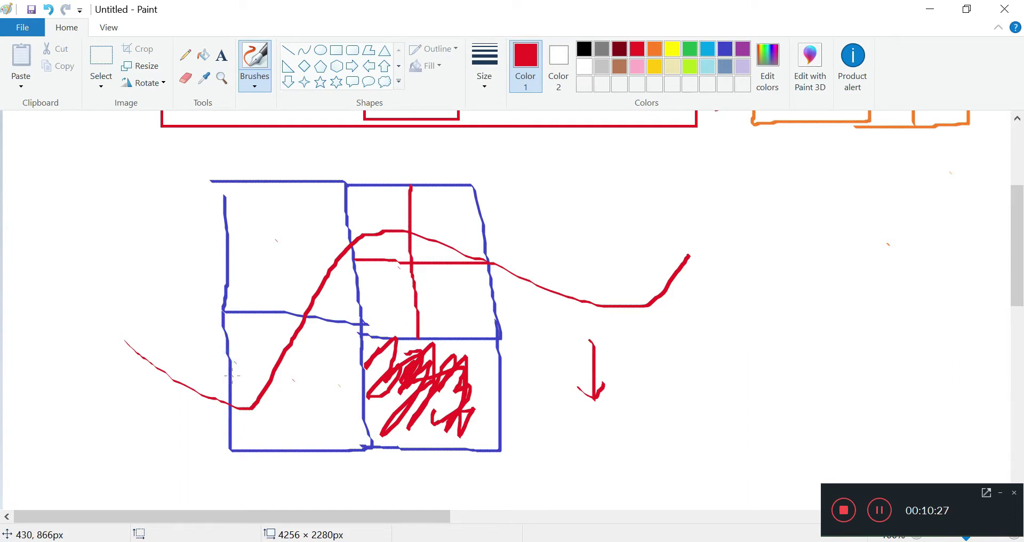
left_click_drag(232, 376, 357, 376)
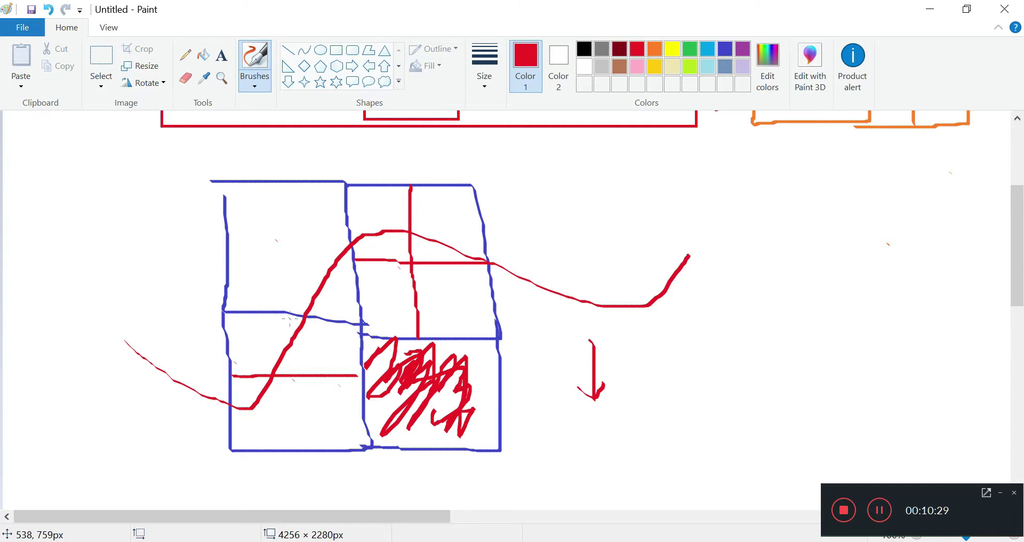
left_click_drag(289, 319, 298, 441)
left_click_drag(234, 256, 356, 261)
left_click_drag(278, 182, 281, 316)
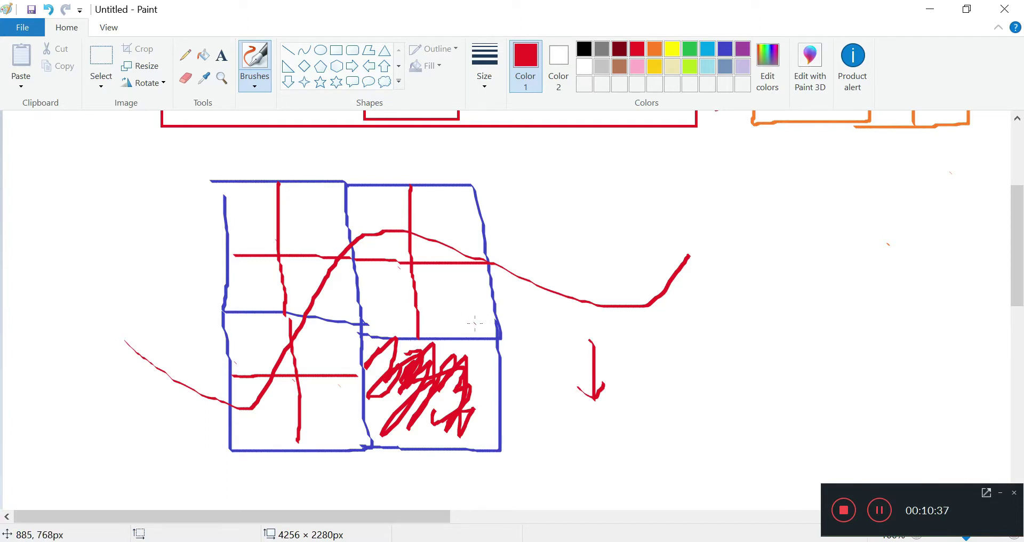
- Scribble red into the upper-right box's lower quarters and three lower-left box quarters
mouse_move(483, 332)
left_mouse_down()
mouse_move(463, 309)
mouse_move(421, 302)
mouse_move(423, 283)
left_mouse_up()
mouse_move(384, 331)
left_mouse_down()
mouse_move(392, 302)
mouse_move(377, 266)
left_mouse_up()
mouse_move(321, 377)
left_mouse_down()
mouse_move(304, 394)
mouse_move(321, 435)
mouse_move(348, 449)
mouse_move(361, 431)
left_mouse_up()
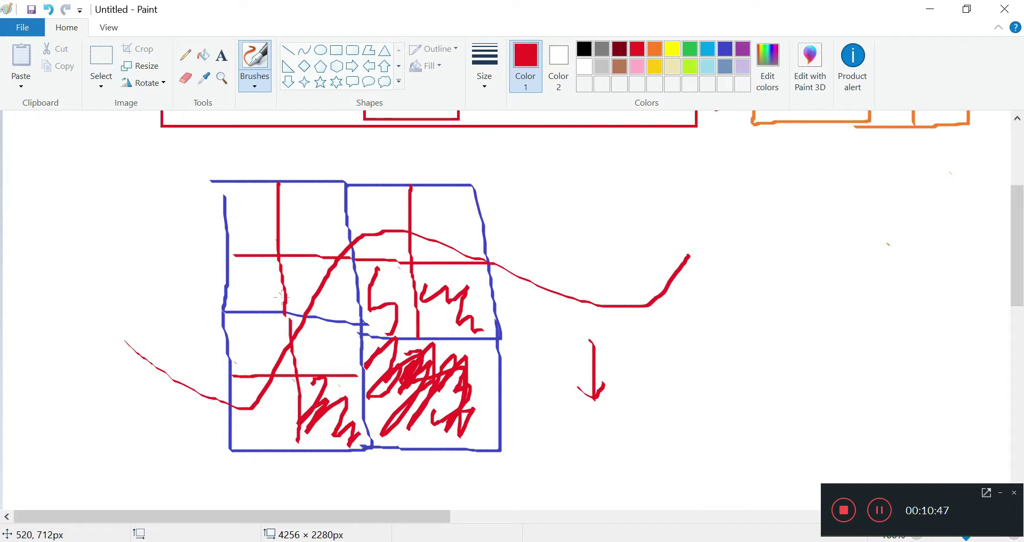
mouse_move(310, 337)
left_mouse_down()
mouse_move(309, 327)
mouse_move(331, 374)
mouse_move(352, 370)
left_mouse_up()
mouse_move(266, 405)
left_mouse_down()
mouse_move(274, 432)
mouse_move(283, 414)
left_mouse_up()
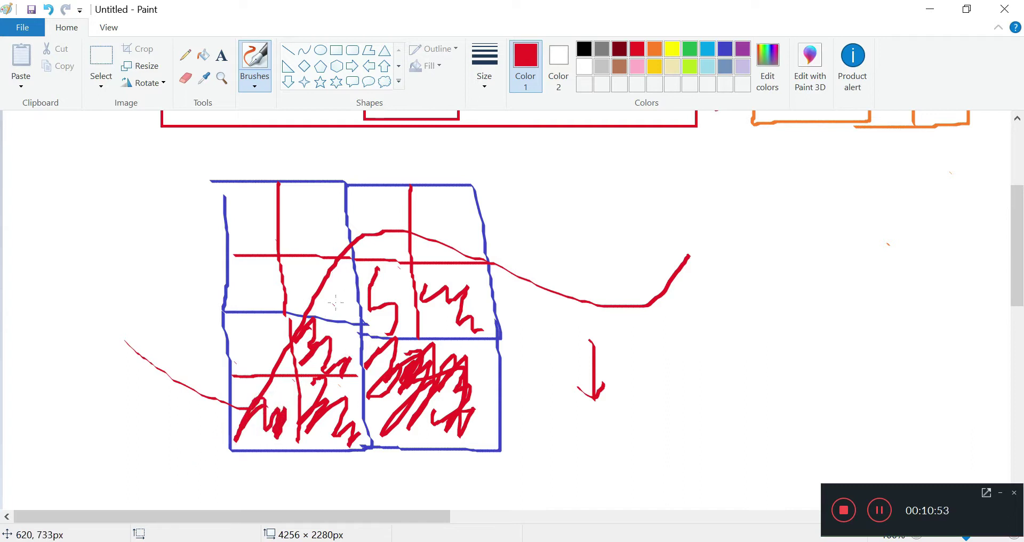
mouse_move(256, 427)
left_mouse_down()
mouse_move(292, 387)
mouse_move(275, 402)
mouse_move(264, 454)
mouse_move(274, 434)
left_mouse_up()
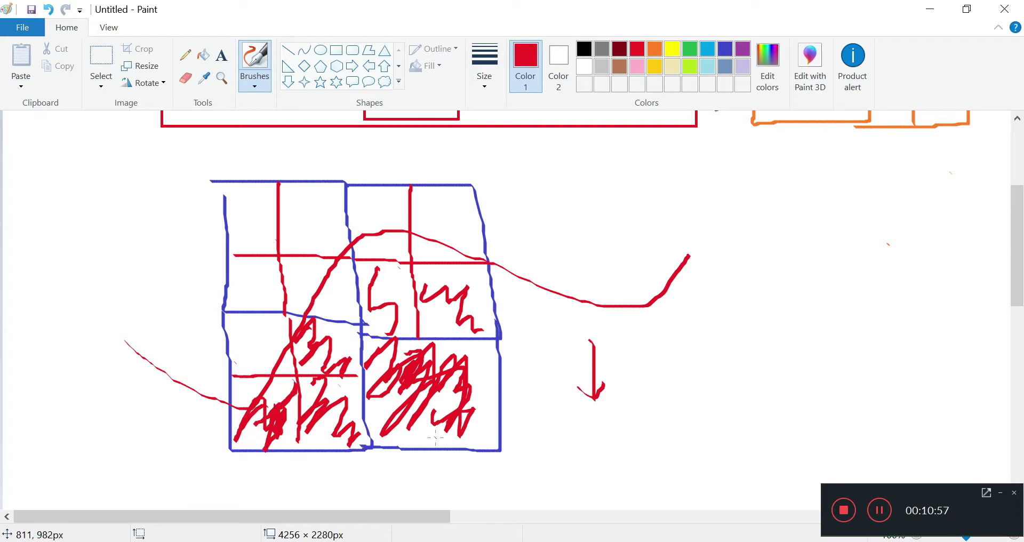
left_click(288, 50)
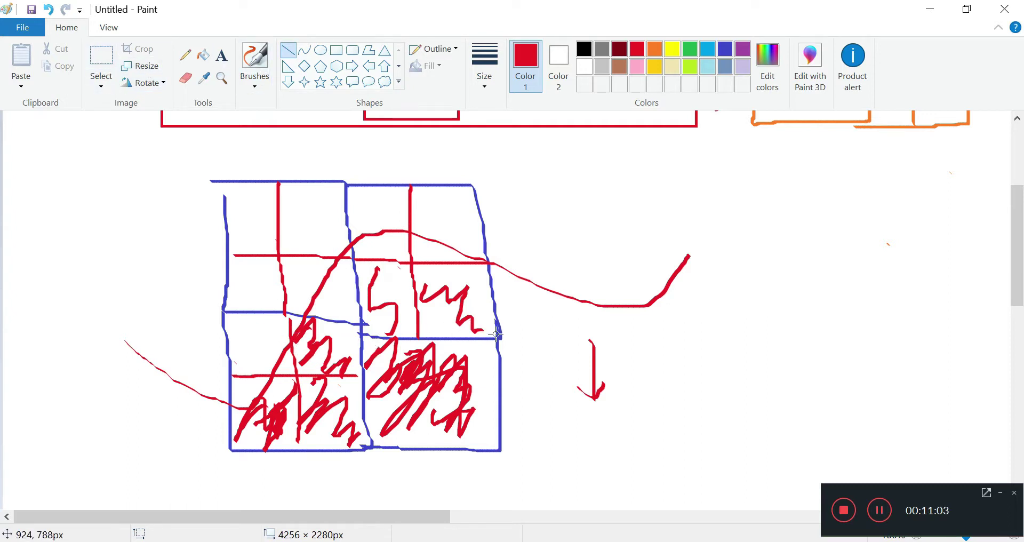
- Draw a straight red line along the grid's middle boundary and set rectangles to solid red fill
mouse_move(499, 335)
left_mouse_down()
mouse_move(279, 322)
mouse_move(290, 316)
left_mouse_up()
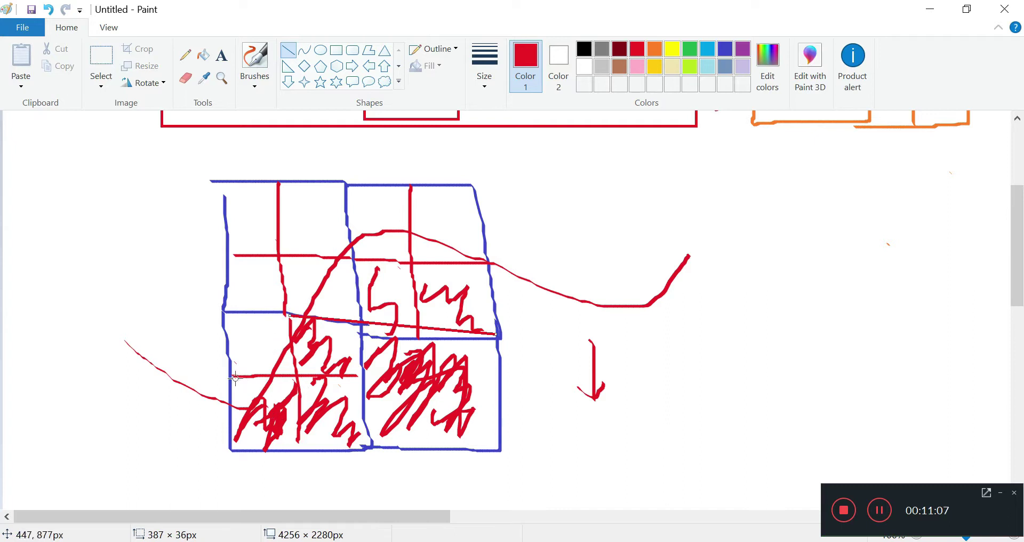
left_click(341, 50)
left_click(429, 66)
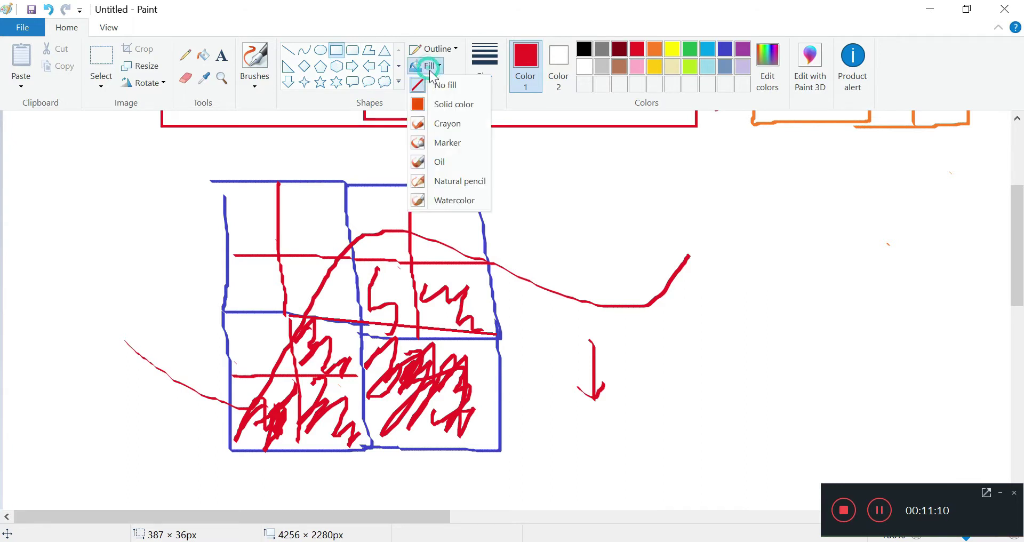
left_click(447, 103)
left_click(558, 83)
left_click(637, 49)
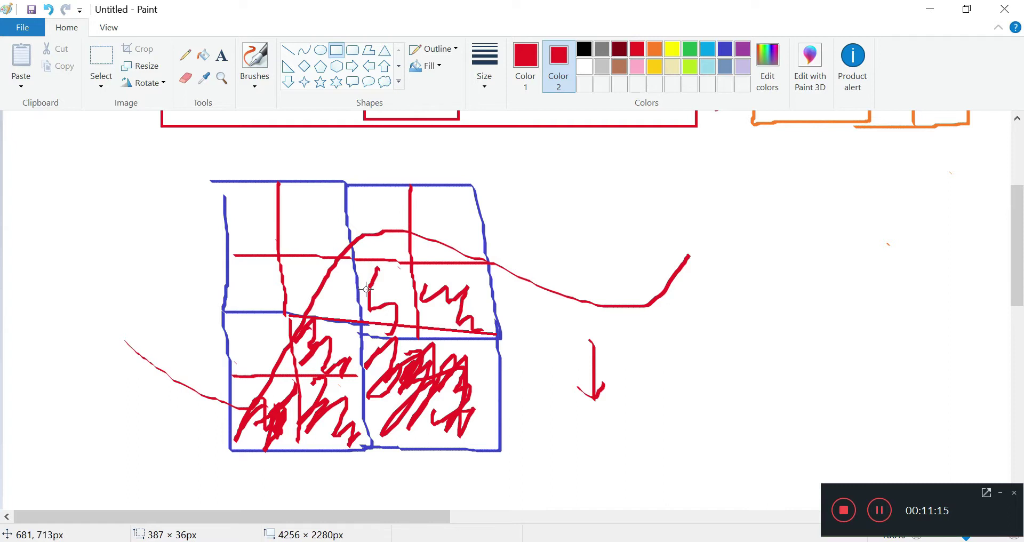
- Try solid red rectangles over several grid cells, then undo all of them
left_click_drag(353, 257, 418, 338)
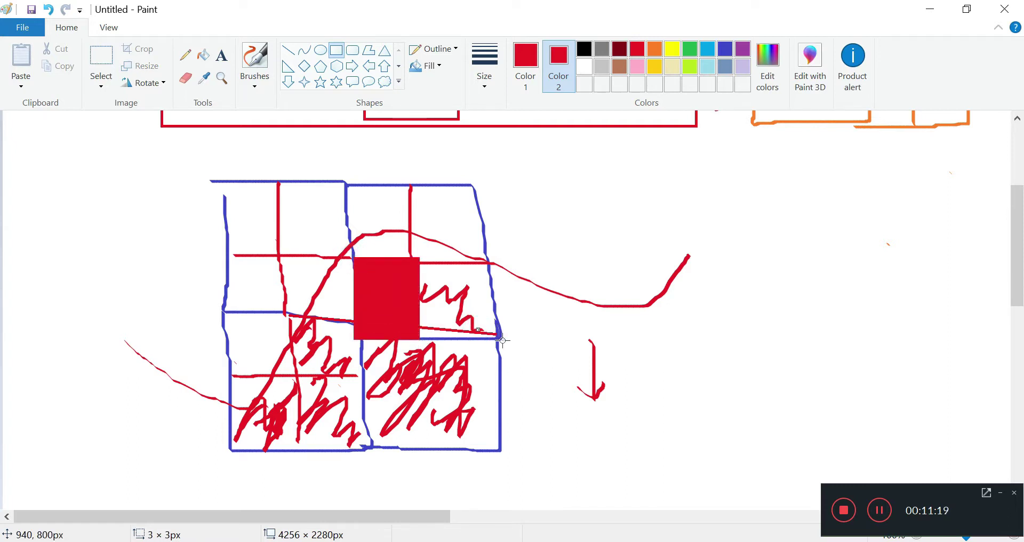
left_click_drag(504, 340, 419, 259)
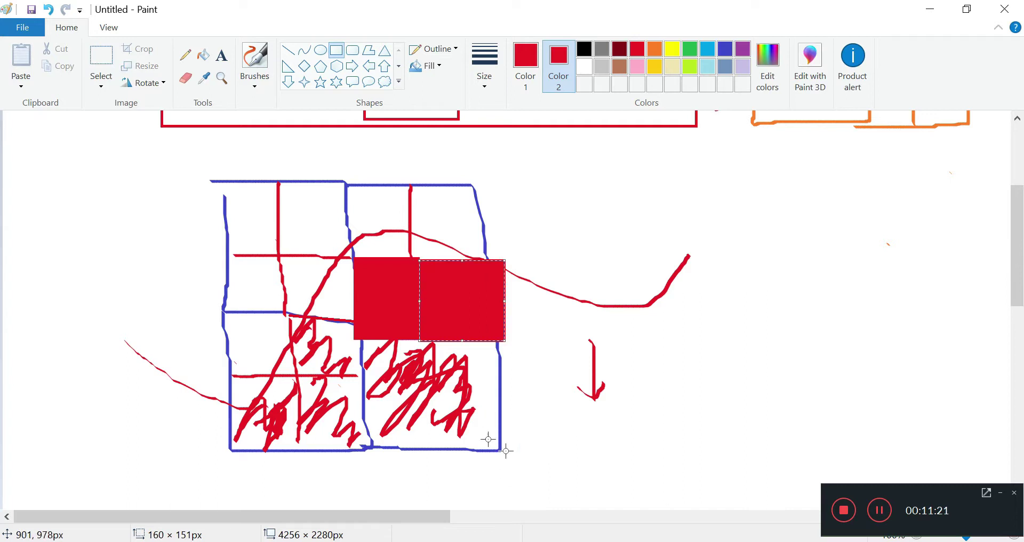
left_click_drag(508, 452, 359, 343)
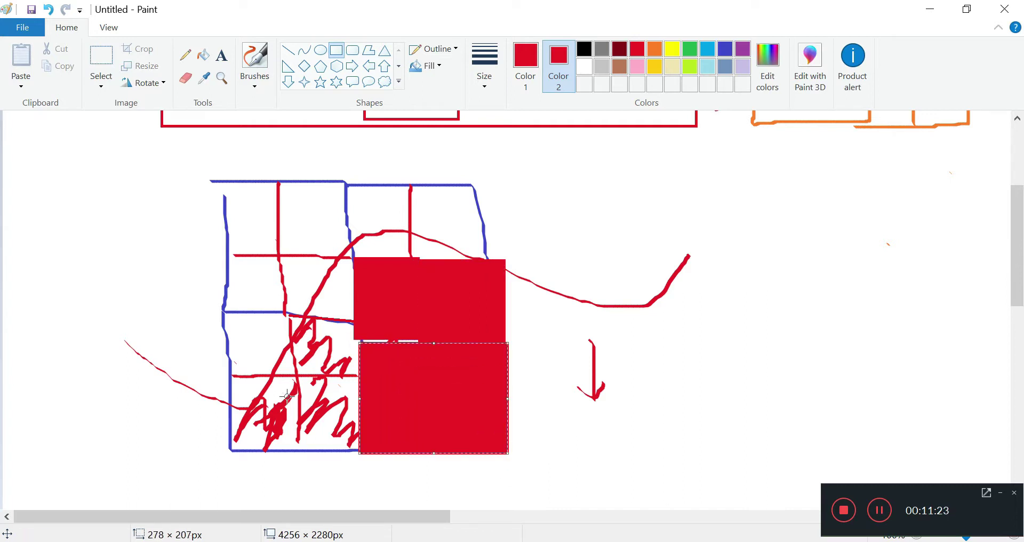
left_click_drag(282, 315, 359, 375)
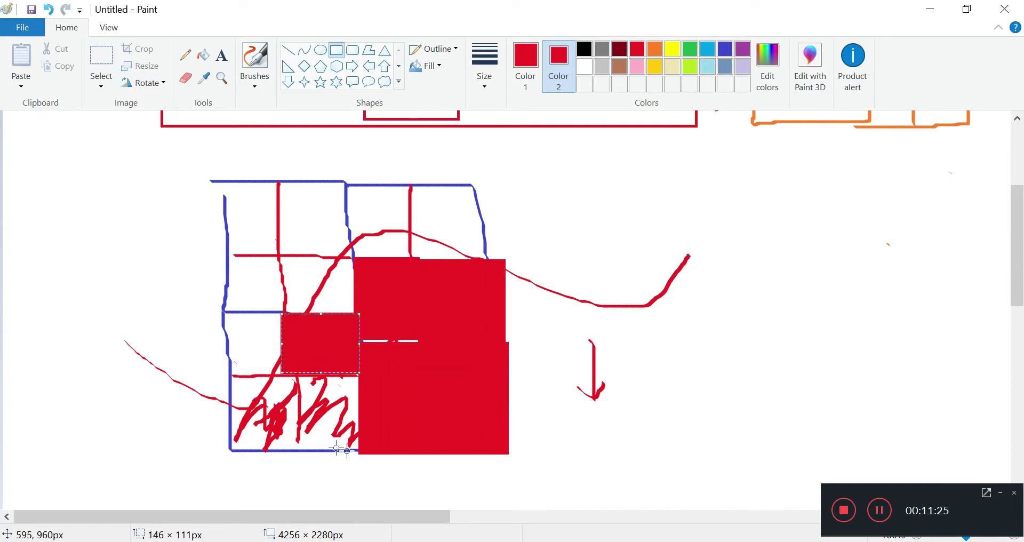
left_click_drag(356, 448, 230, 373)
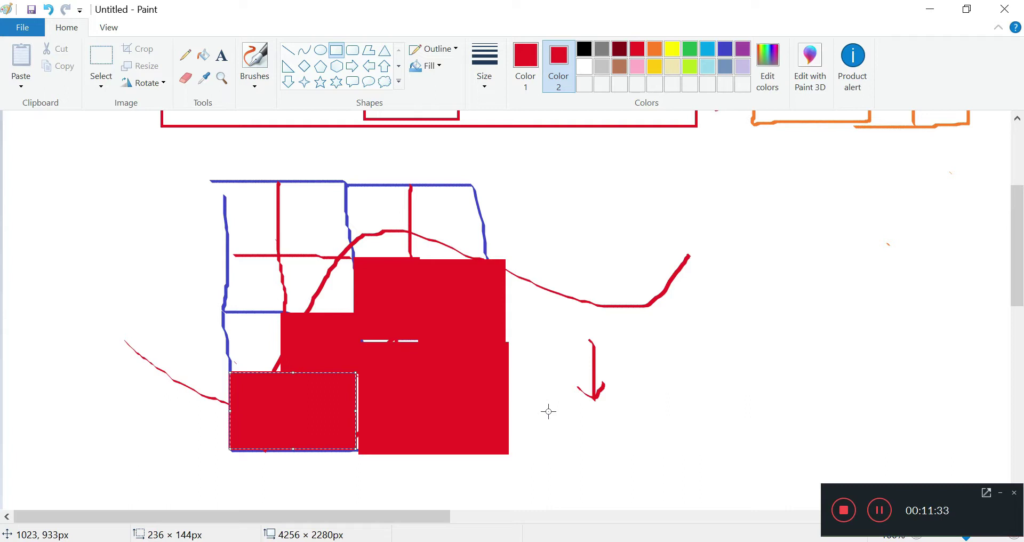
key("ctrl+z")
key("ctrl+z")
key("ctrl+z")
key("ctrl+z")
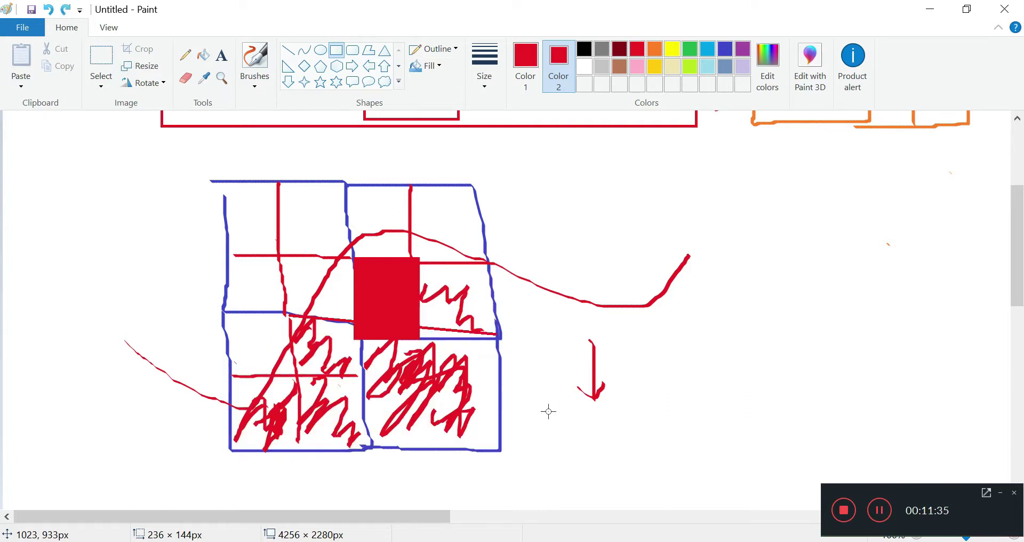
key("ctrl+z")
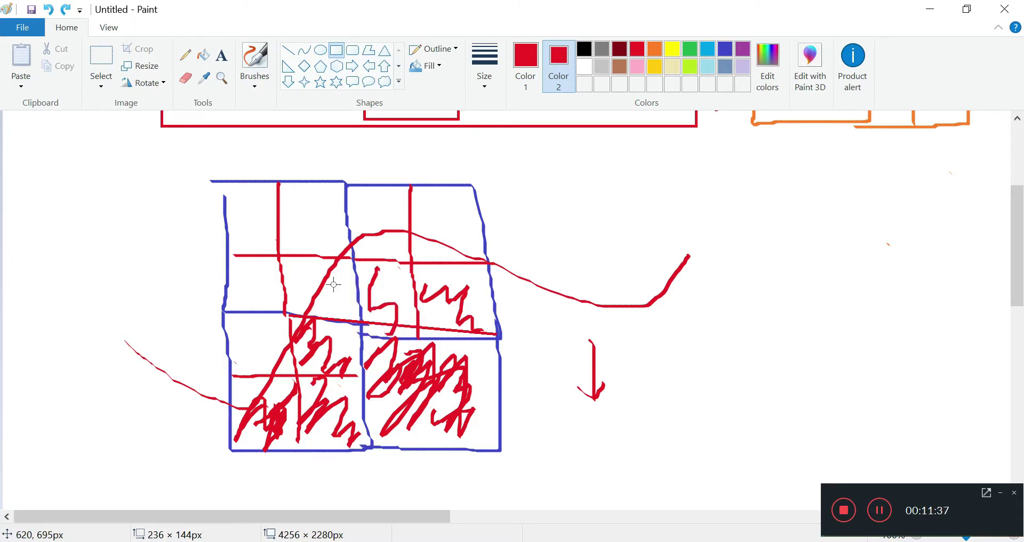
- Place a small solid red square where the curve crosses the upper-left grid box
left_click_drag(325, 290, 362, 326)
left_click(319, 228)
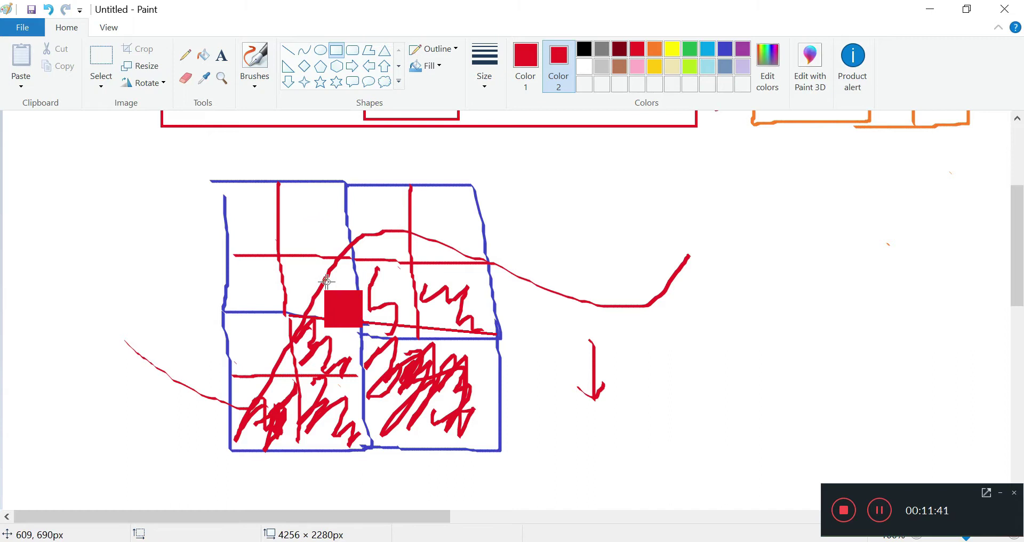
left_click_drag(325, 281, 340, 290)
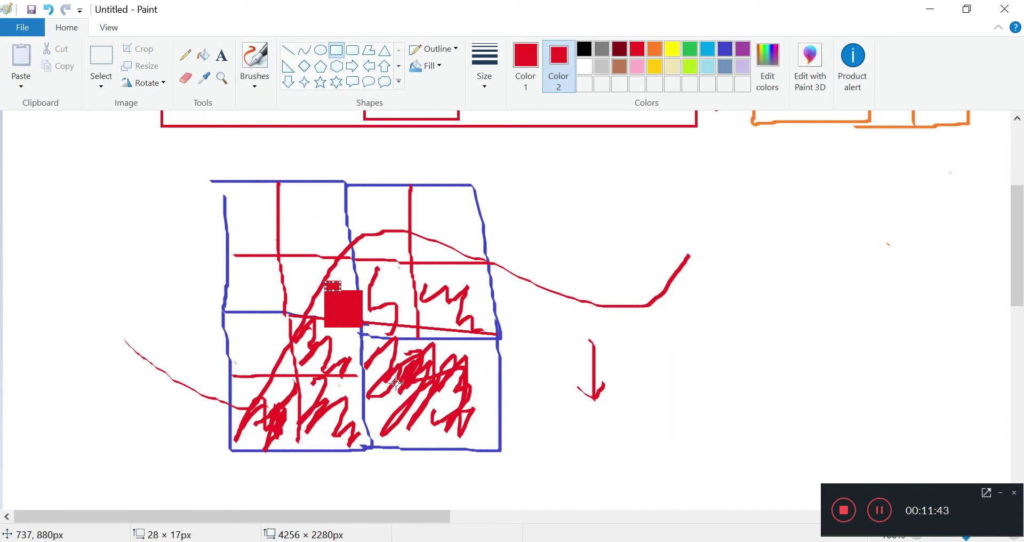
key("ctrl+z")
key("ctrl+z")
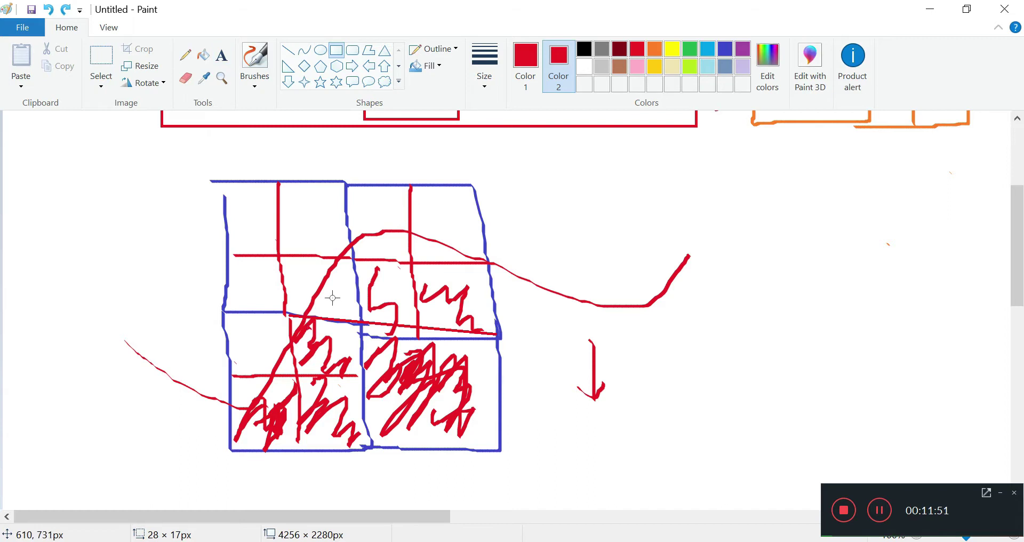
left_click_drag(367, 322, 325, 283)
left_click(399, 267)
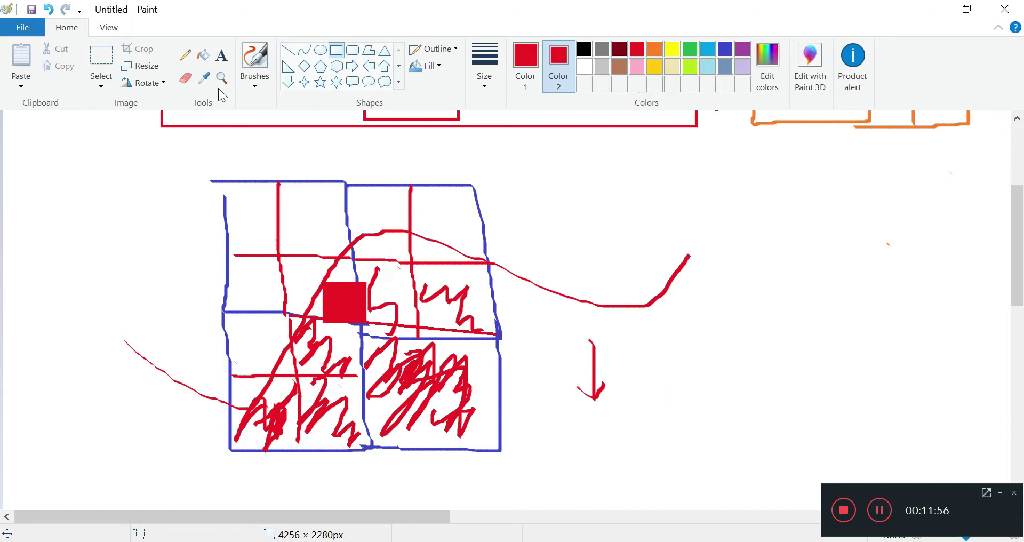
- Trace a red freehand stroke along the curve past the square
left_click(255, 59)
left_click_drag(340, 249, 305, 312)
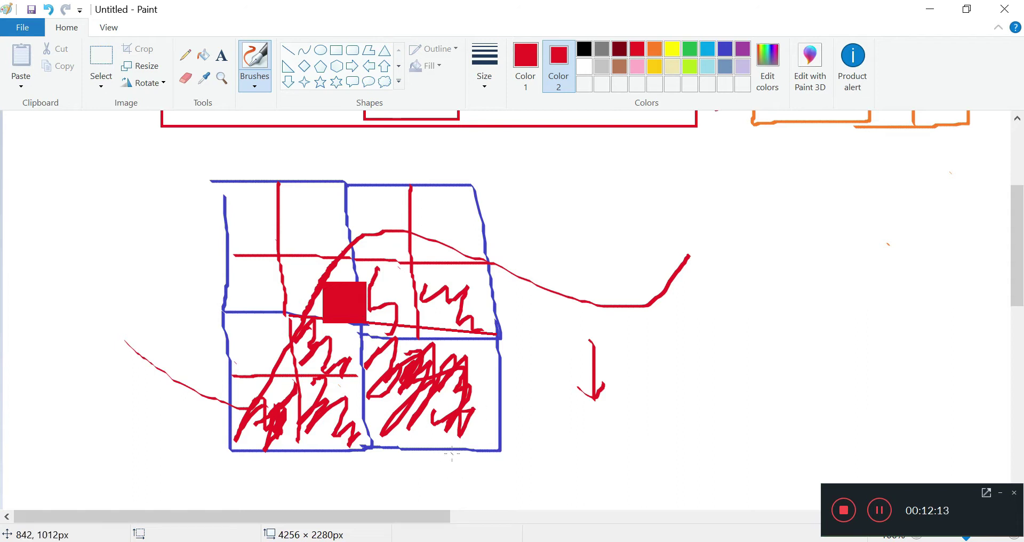
left_click(448, 461)
- Bring the meshing terminal forward, pause and scroll the snappyHexMesh output, then resume it
mouse_move(457, 540)
left_click(461, 467)
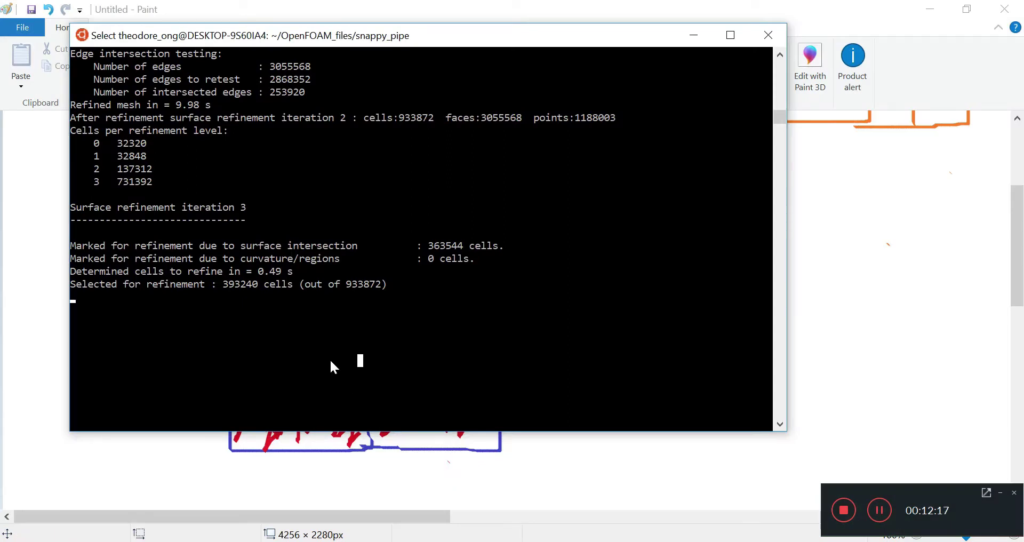
left_click(291, 284)
scroll(299, 330, "up", 2)
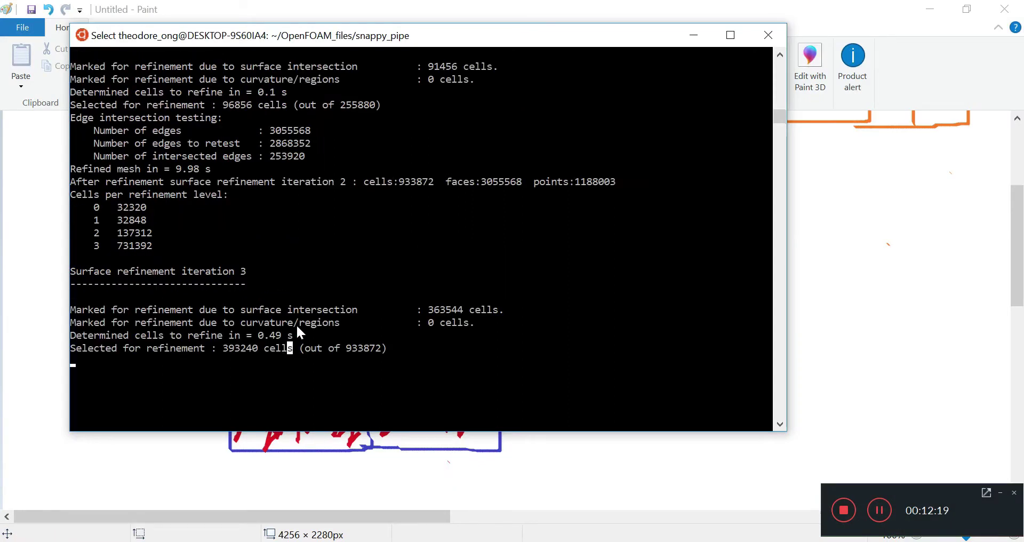
scroll(297, 327, "up", 2)
scroll(298, 327, "down", 5)
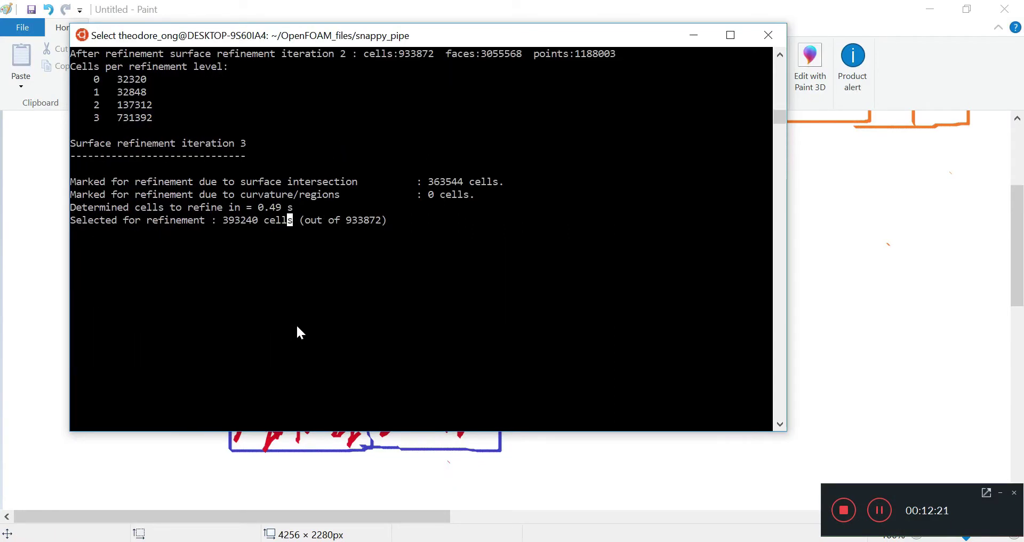
key("Escape")
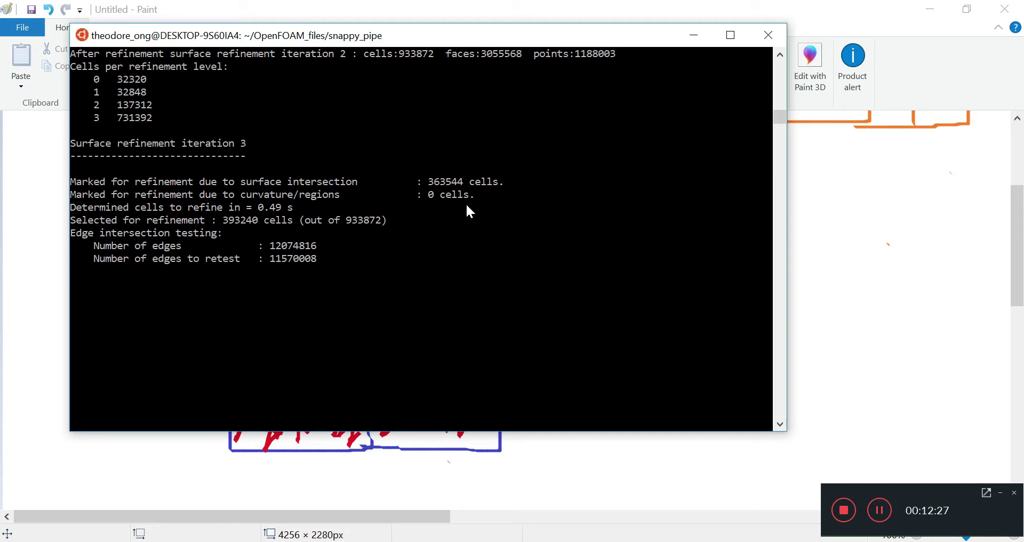
- Highlight the edge-count lines and scroll the log until meshing finishes in 622.27 s
left_click_drag(320, 255, 69, 245)
left_click(303, 316)
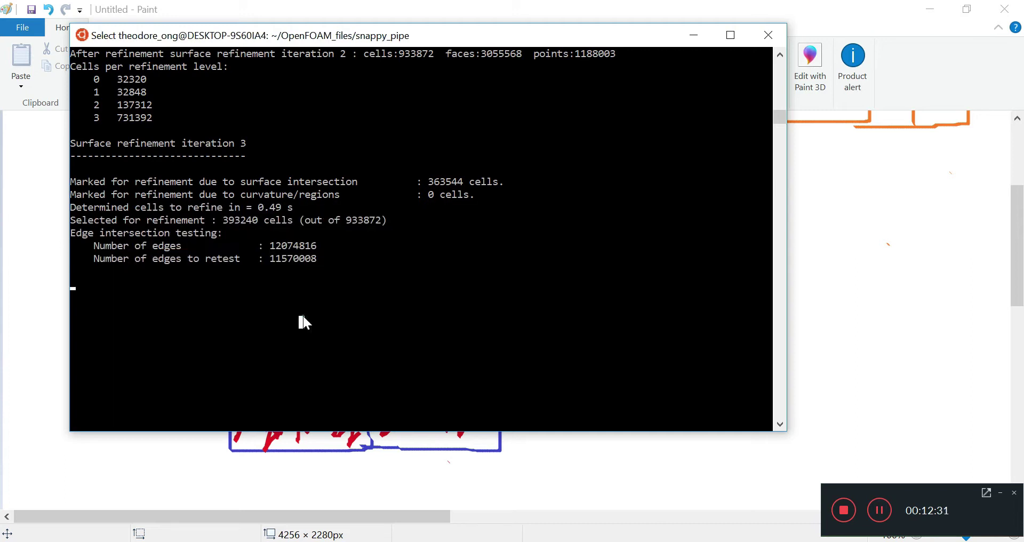
left_click_drag(325, 261, 126, 143)
left_click(140, 218)
scroll(223, 295, "up", 5)
scroll(224, 298, "up", 12)
scroll(225, 298, "up", 3)
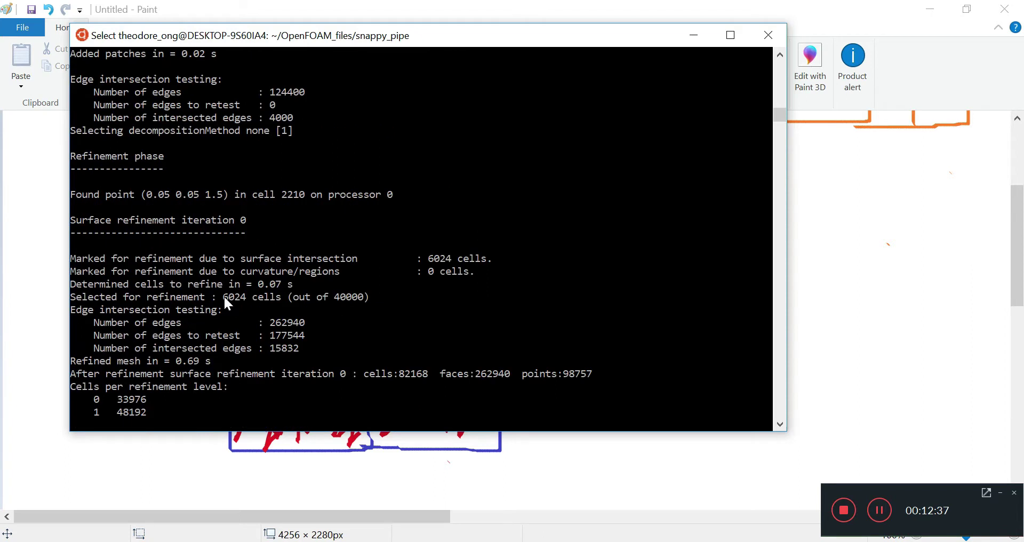
scroll(224, 300, "up", 3)
scroll(224, 301, "down", 17)
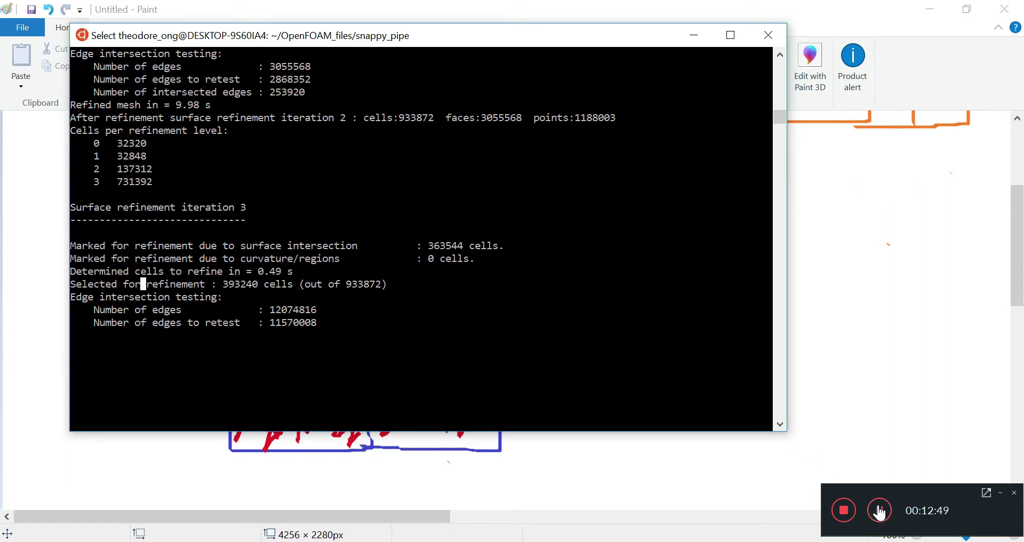
left_click(880, 510)
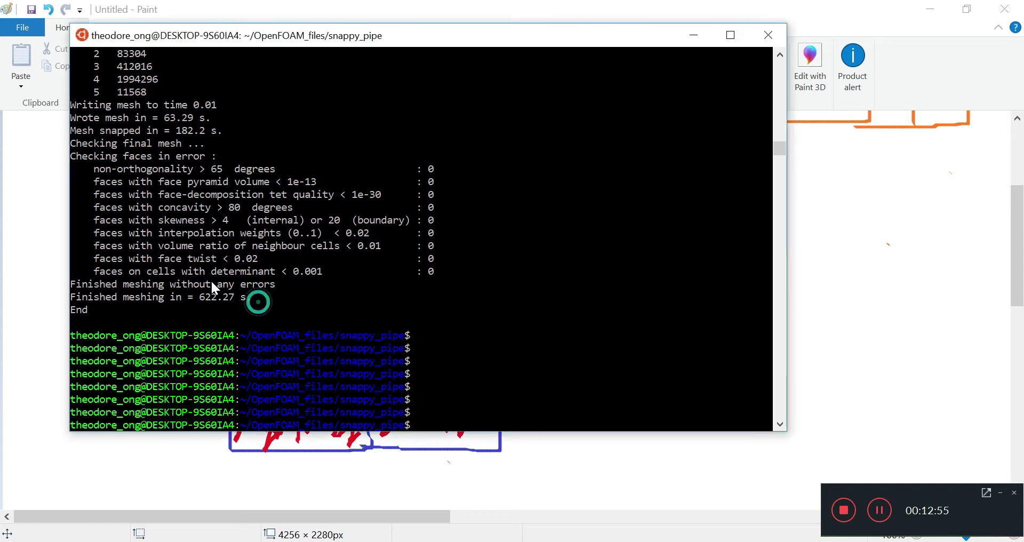
- Mark the 622.27 s meshing time in the log, then select snappy_pipe.foam in ParaView's pipeline
left_click_drag(193, 296, 254, 294)
left_click(316, 323)
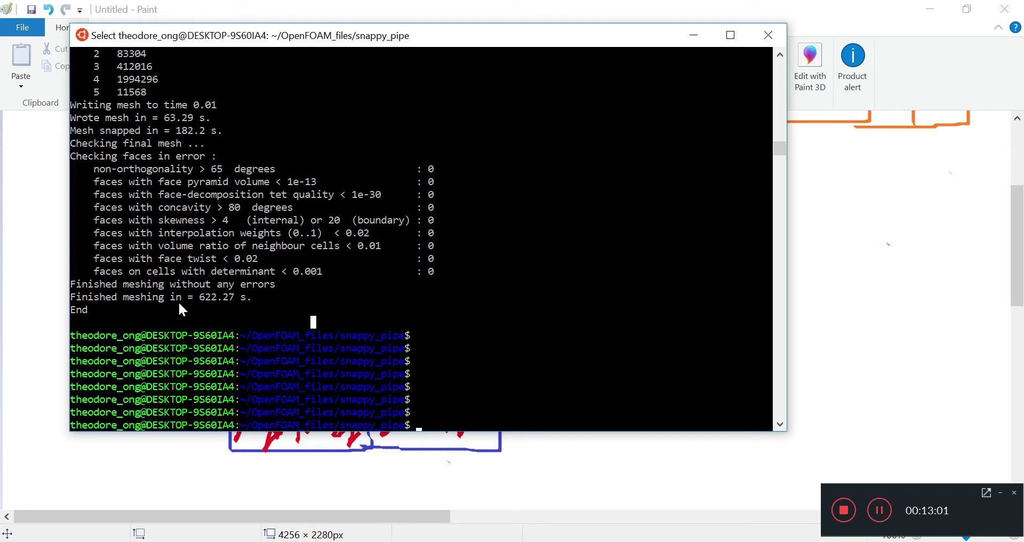
scroll(338, 266, "up", 4)
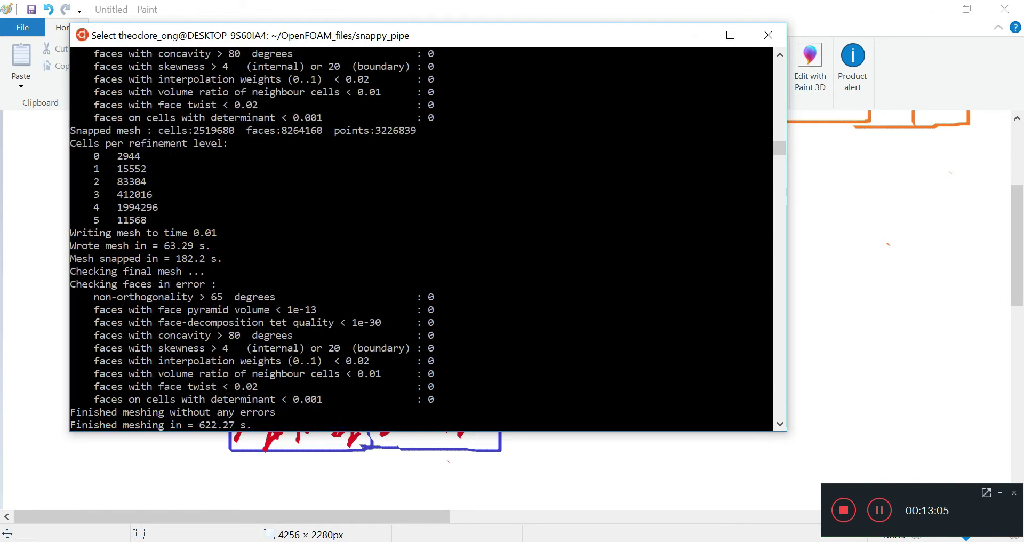
key("alt+Tab")
left_click(107, 151)
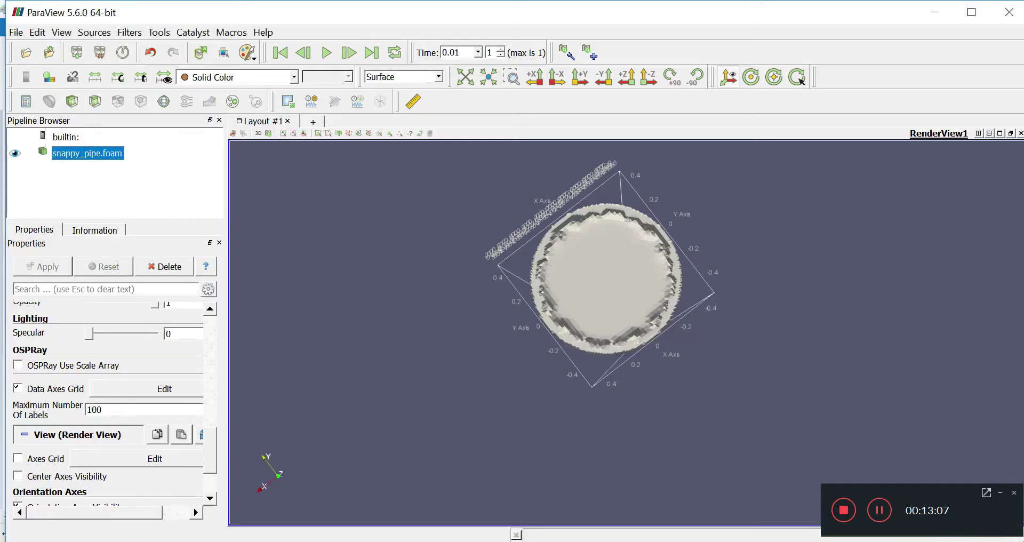
- Delete the old pipe source, then reopen and apply snappy_pipe.foam
left_click(162, 266)
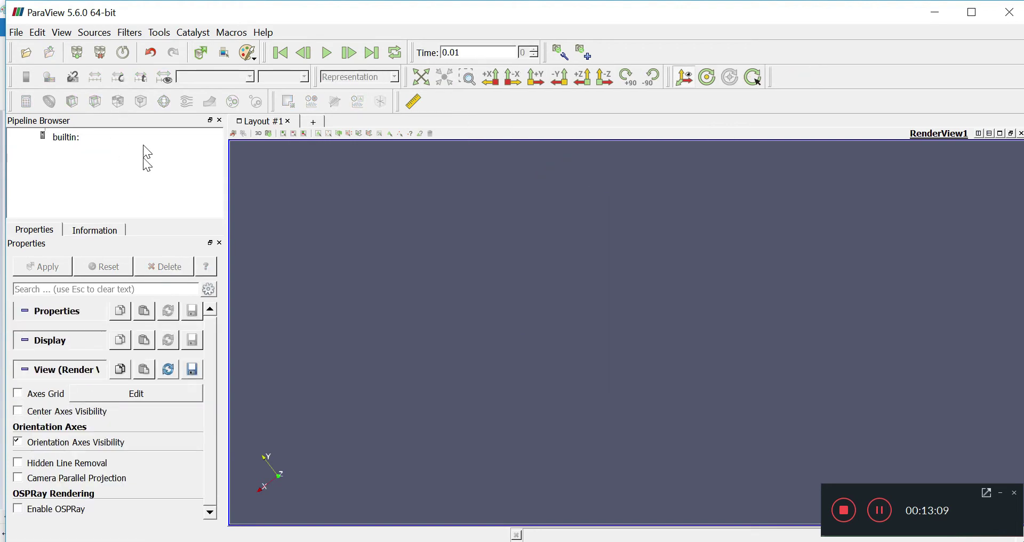
left_click(25, 53)
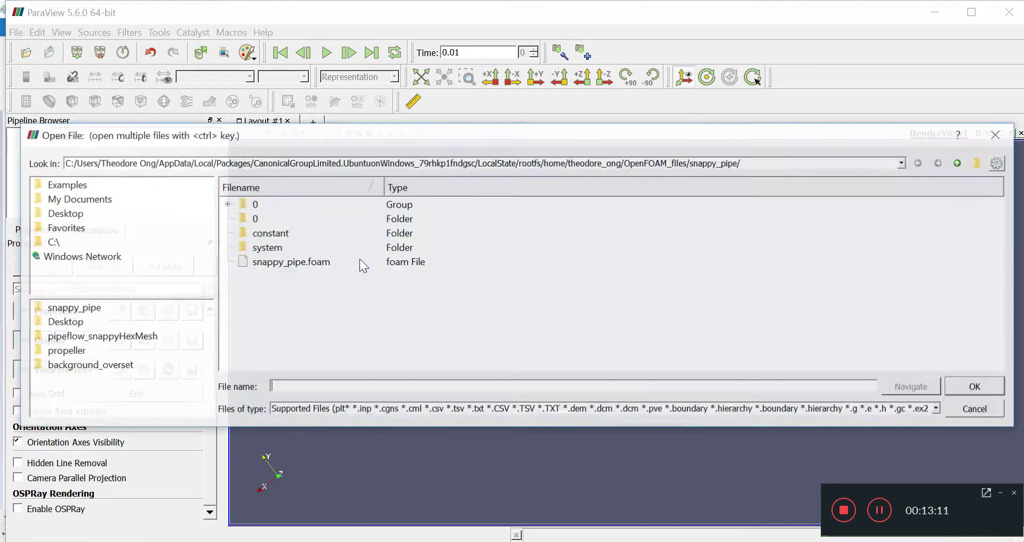
double_click(319, 266)
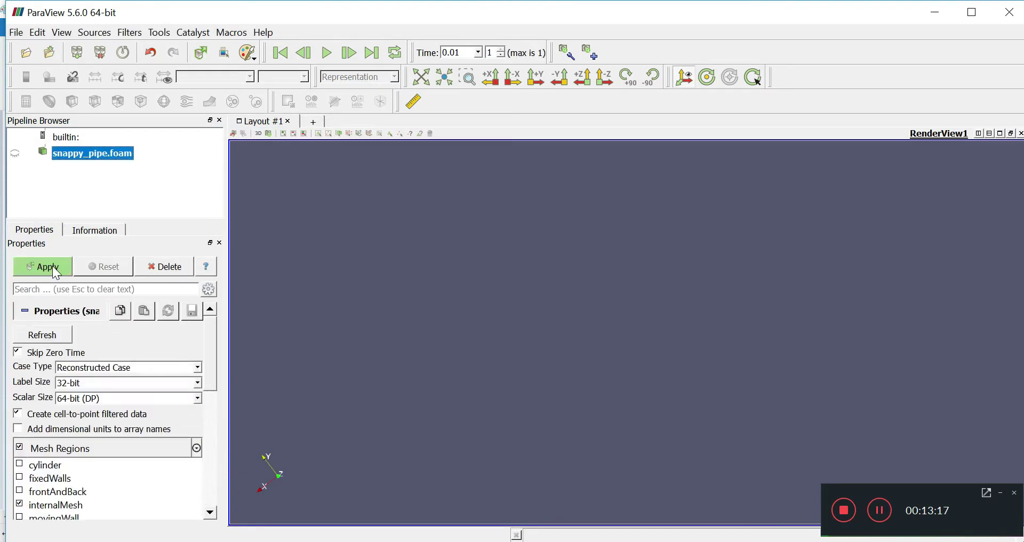
left_click(53, 266)
left_click(52, 266)
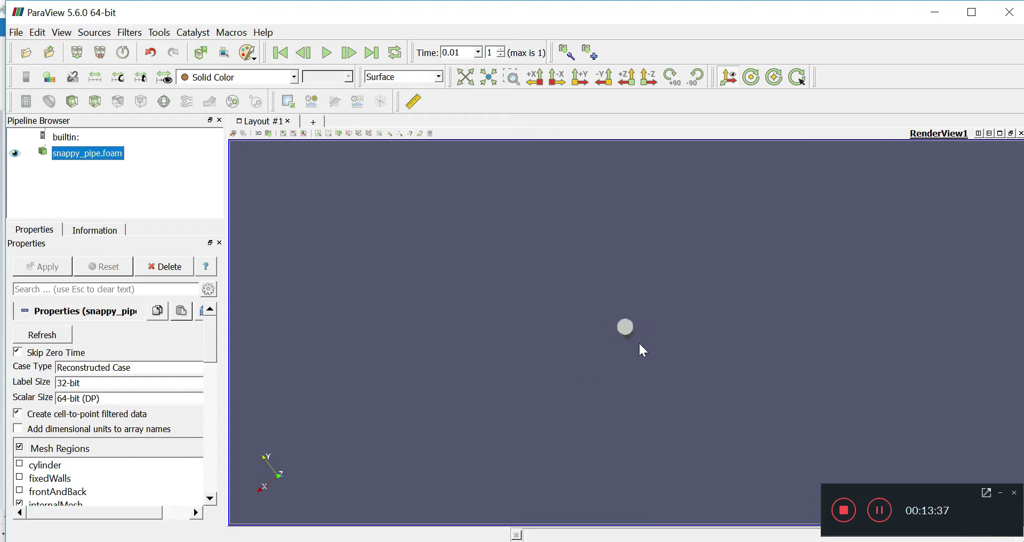
- Zoom to the pipe and step the time back to 0.005
scroll(638, 343, "up", 5)
scroll(613, 320, "down", 5)
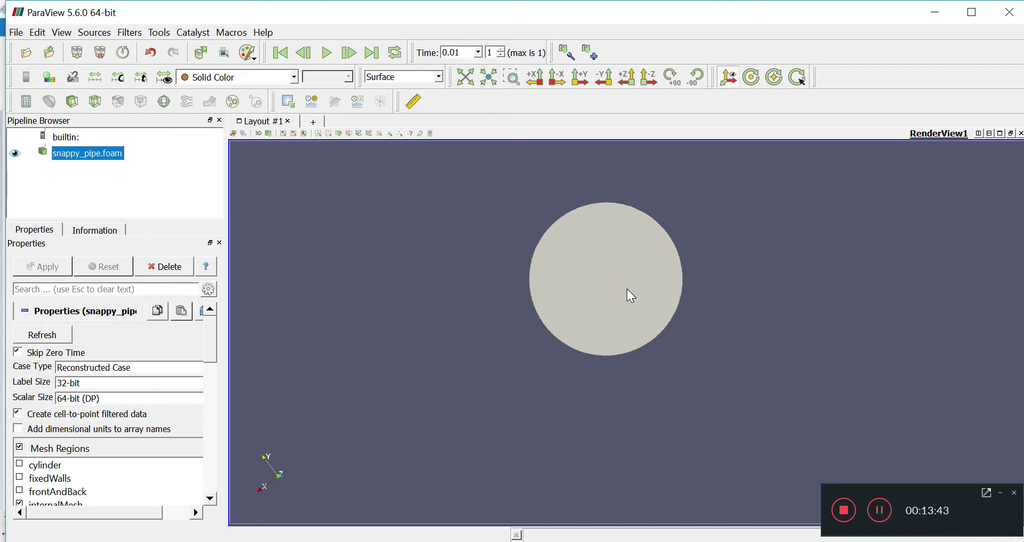
key("Up")
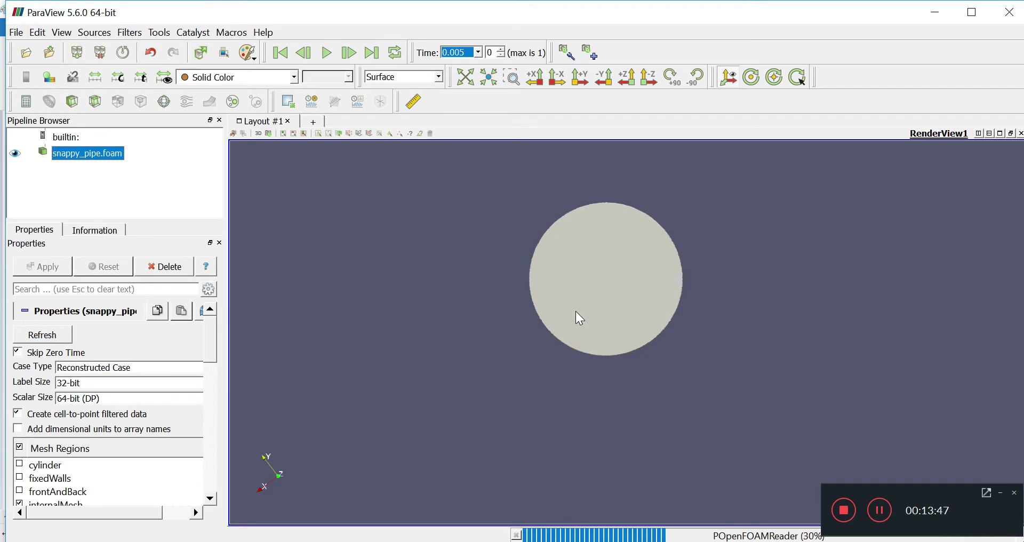
- Turn the pipe sideways and switch its representation to Wireframe
left_click_drag(576, 311, 555, 387)
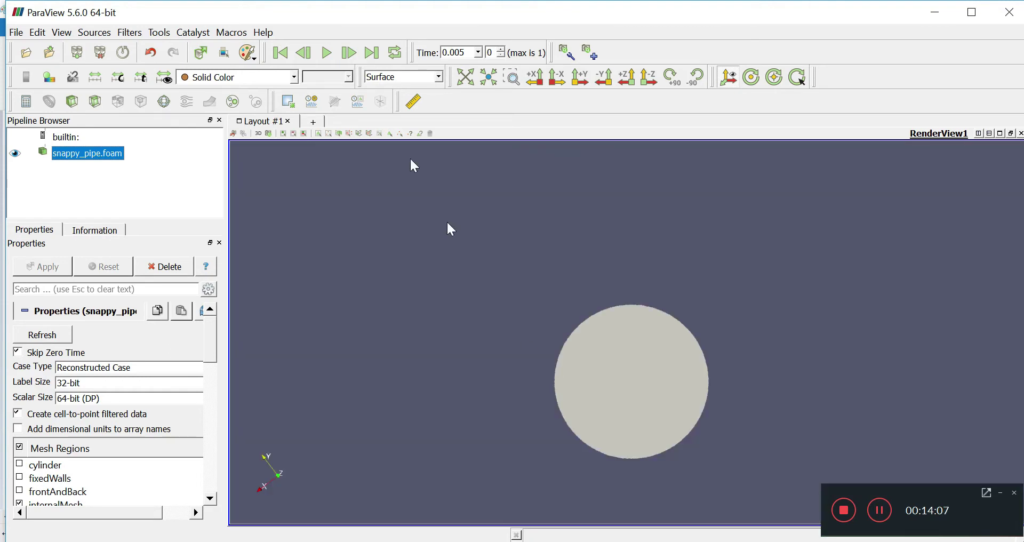
left_click(411, 75)
left_click(433, 169)
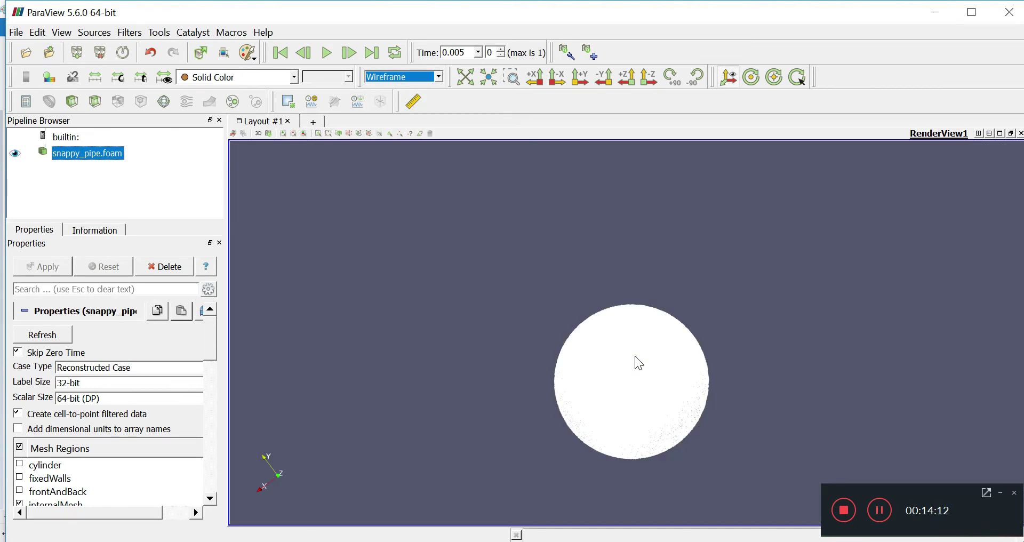
- Rotate to a horizontal side view and zoom in on the dense cell grid
left_click_drag(639, 362, 617, 366)
scroll(448, 367, "up", 6)
scroll(449, 363, "up", 6)
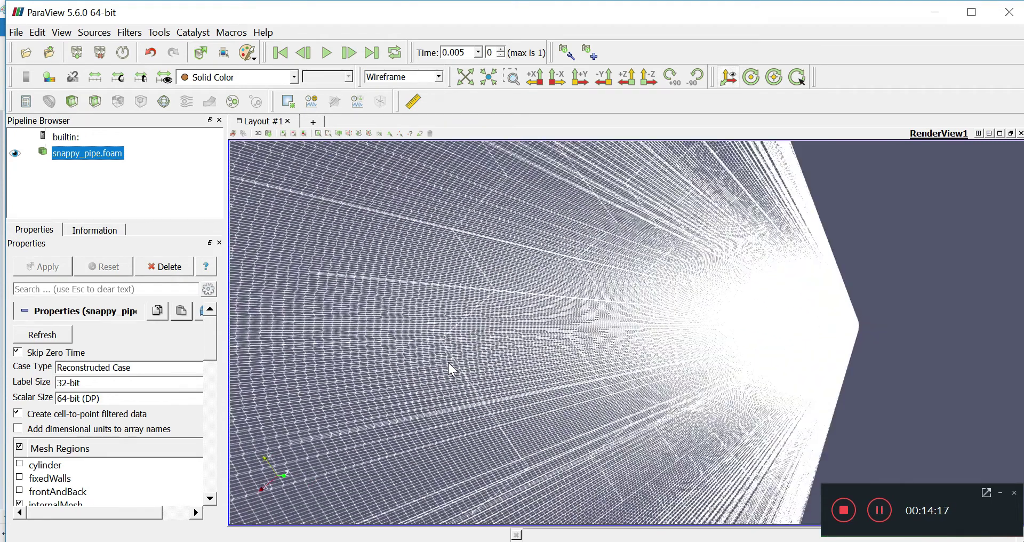
scroll(448, 363, "up", 4)
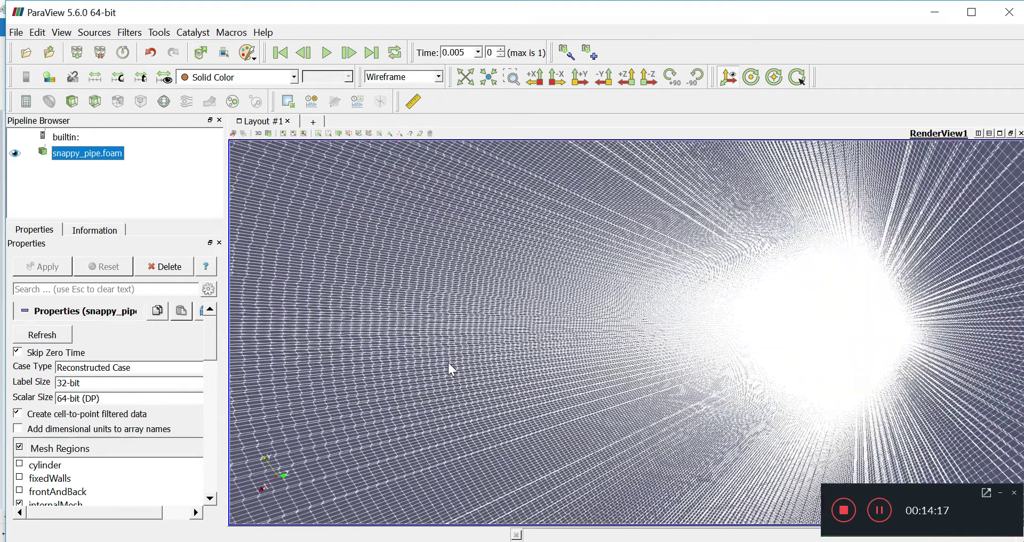
scroll(450, 360, "down", 5)
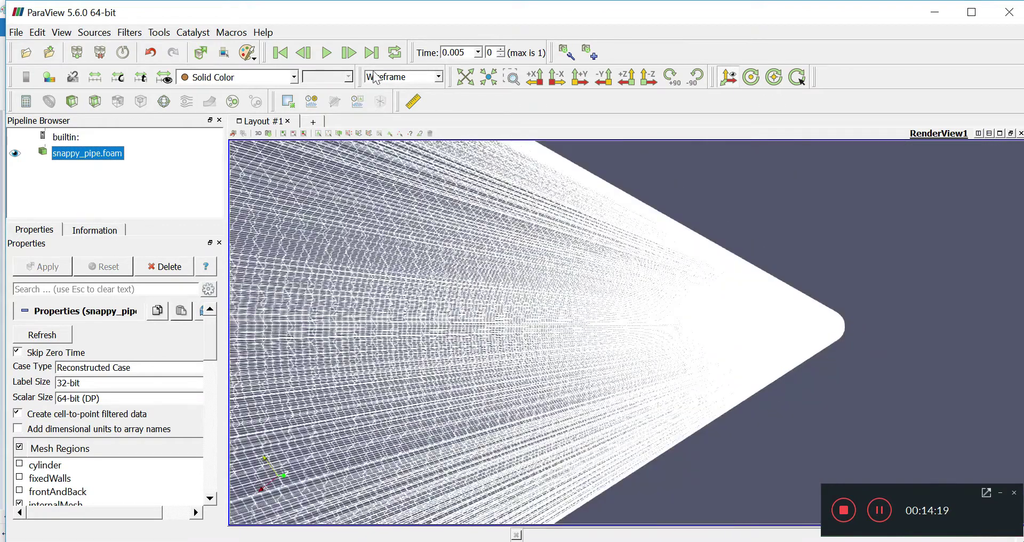
- Switch the time to 0.01 and rotate the wireframe pipe to a side view
left_click(471, 52)
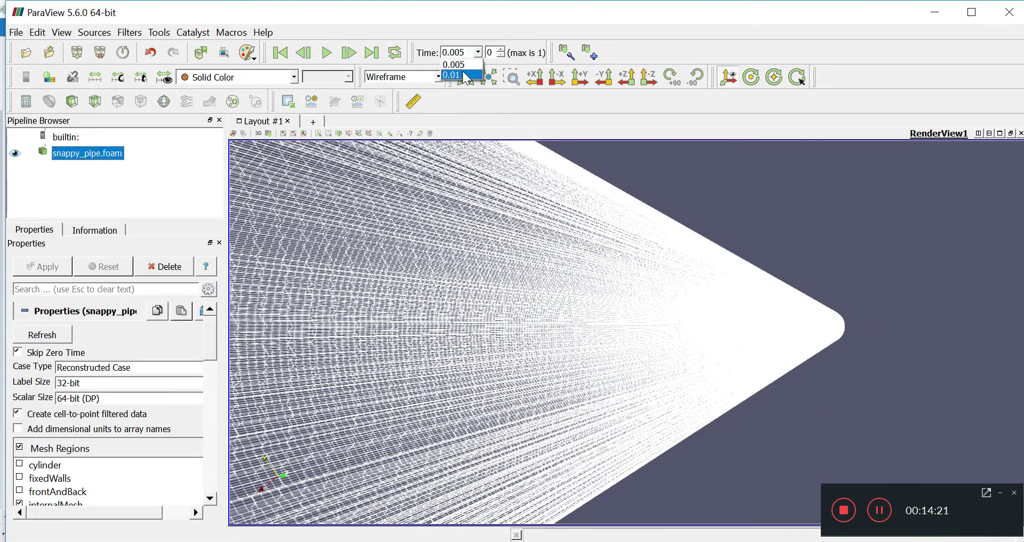
left_click(459, 75)
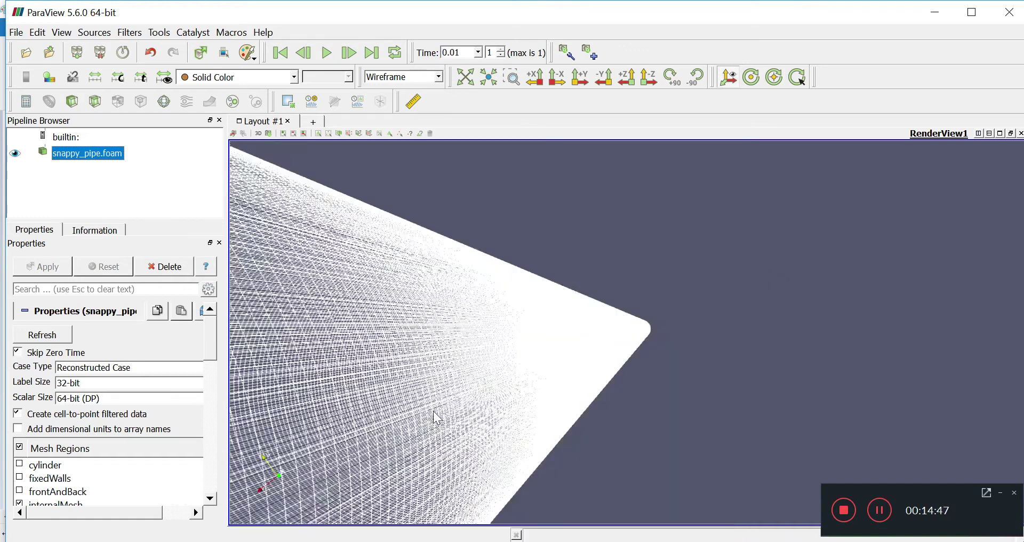
scroll(435, 409, "down", 10)
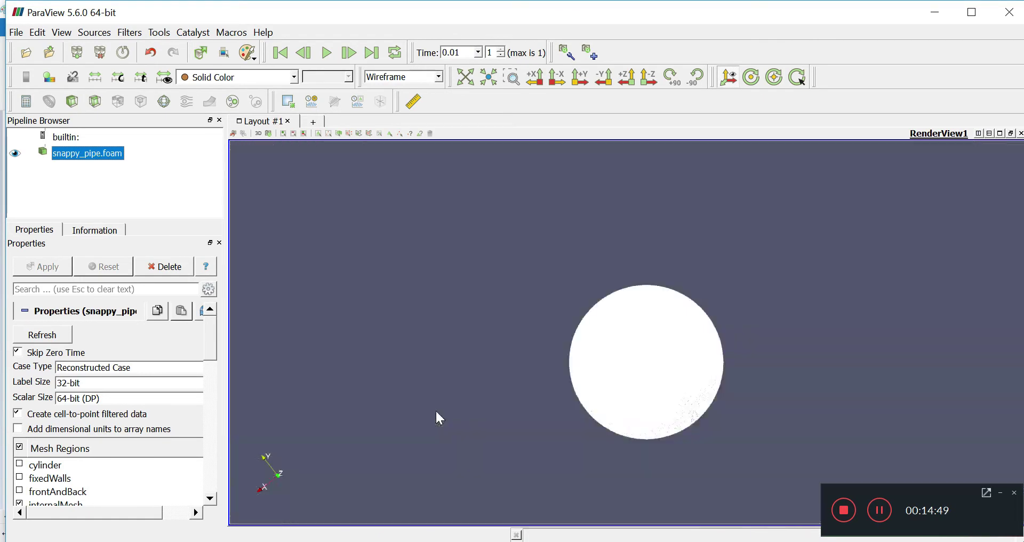
scroll(437, 411, "up", 10)
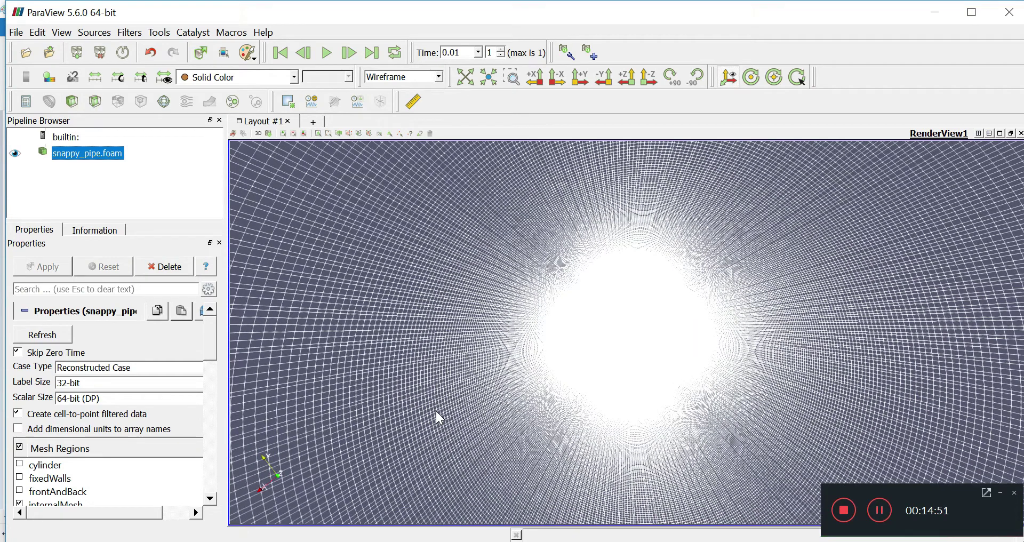
left_click_drag(436, 410, 471, 192)
- Render the pipe as Surface and turn it to face its circular end
left_click(409, 77)
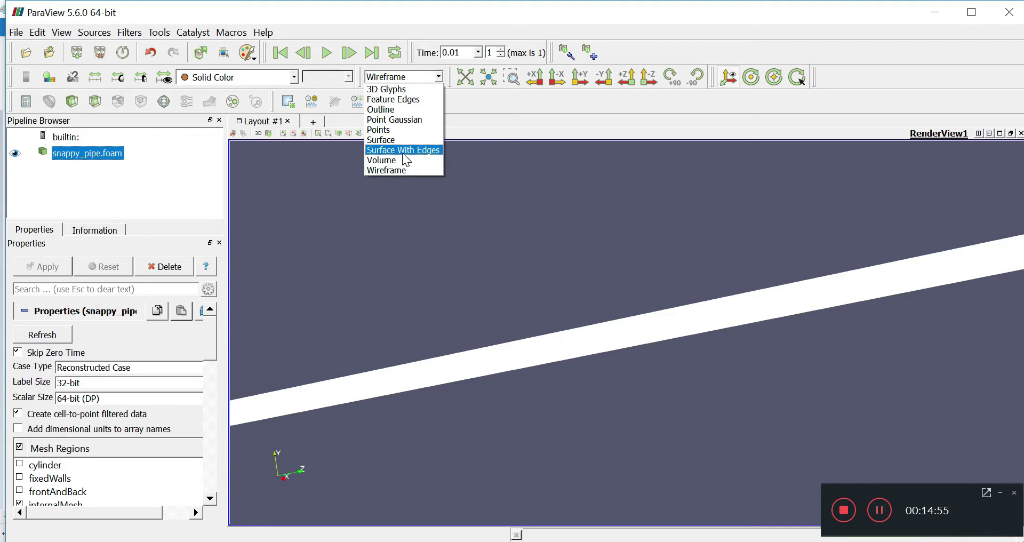
left_click(383, 139)
left_click_drag(421, 383, 720, 420)
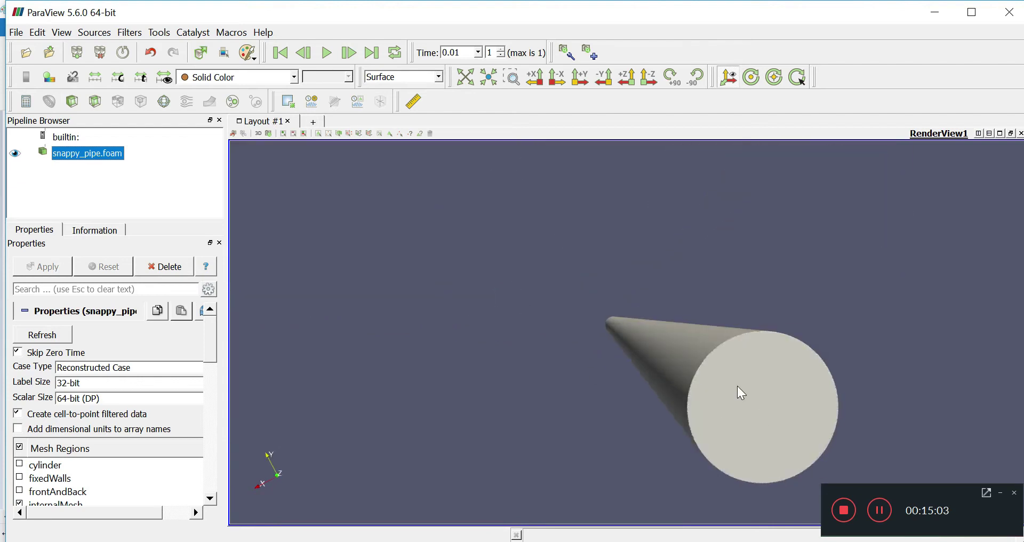
scroll(770, 400, "up", 10)
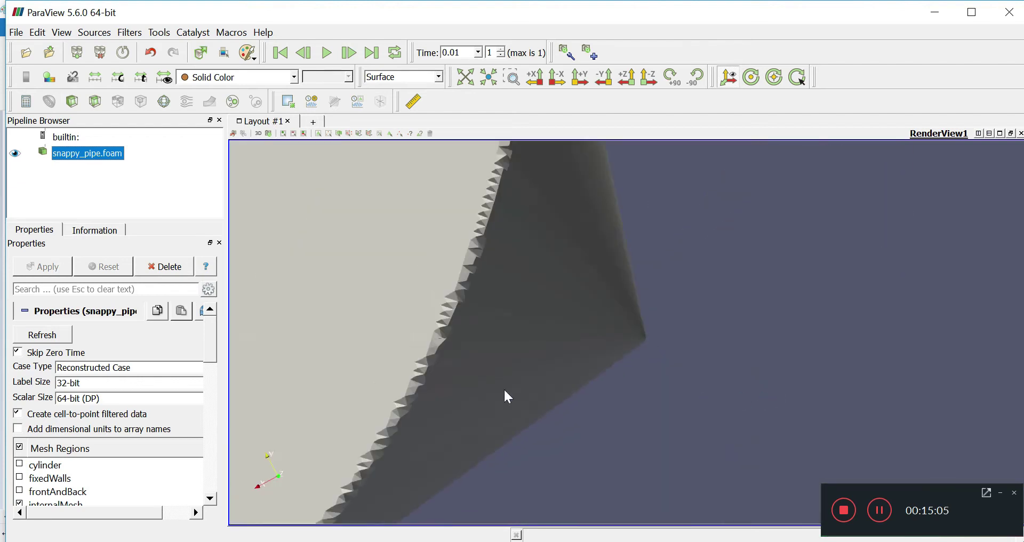
- Zoom into the jagged wall edge, reset to the whole pipe, then tilt to an oblique end view
left_click(444, 335)
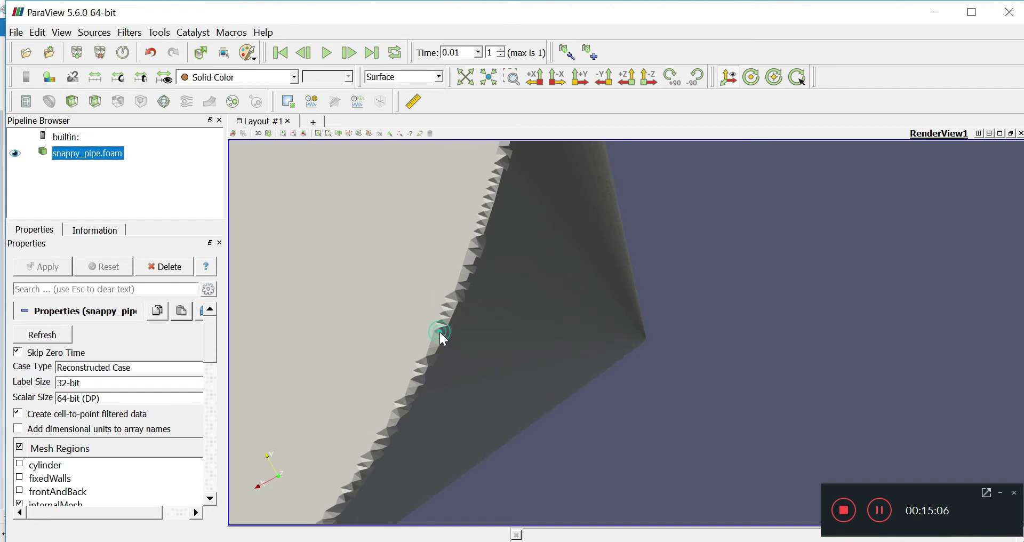
left_click(488, 192)
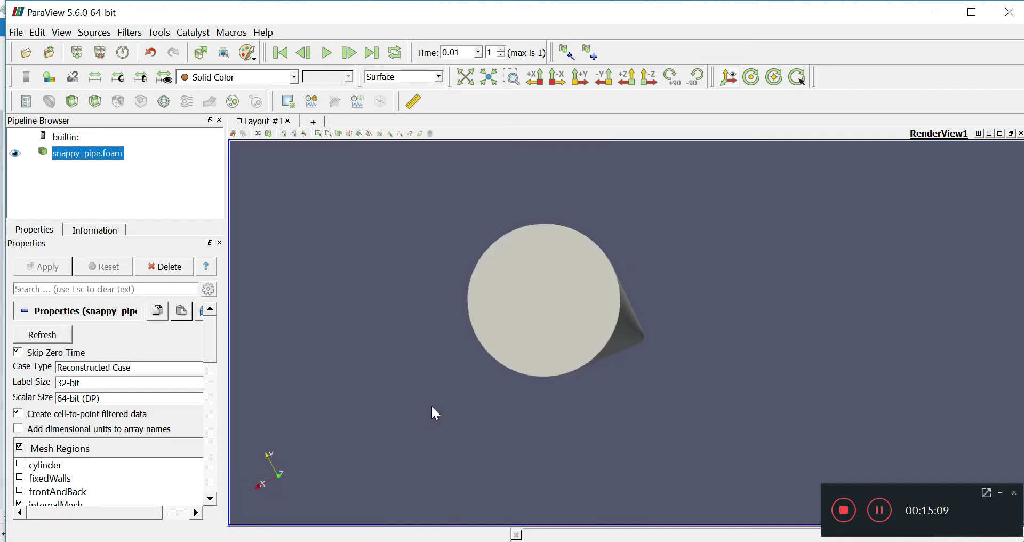
left_click(482, 224)
scroll(482, 225, "up", 3)
scroll(486, 227, "up", 2)
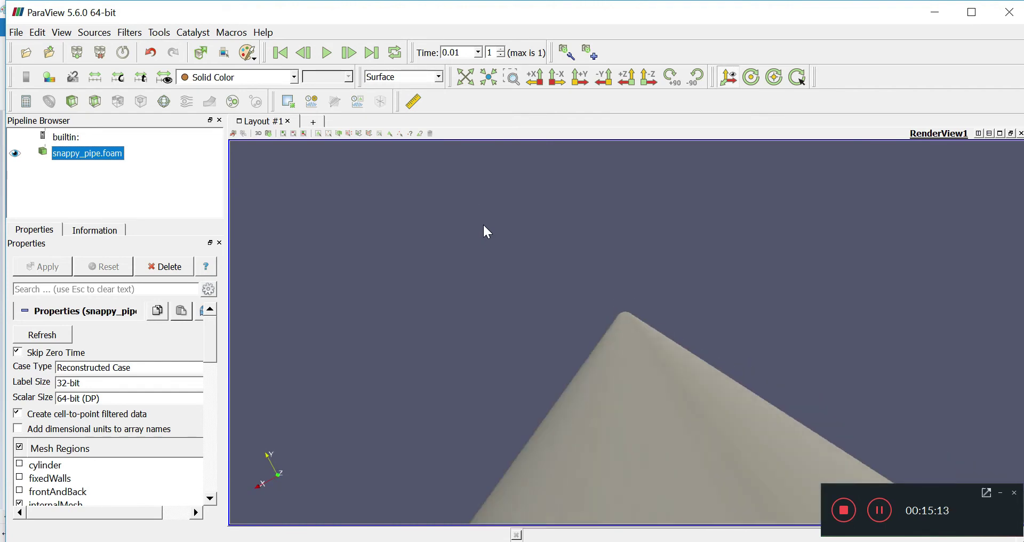
scroll(484, 226, "up", 2)
scroll(487, 230, "down", 3)
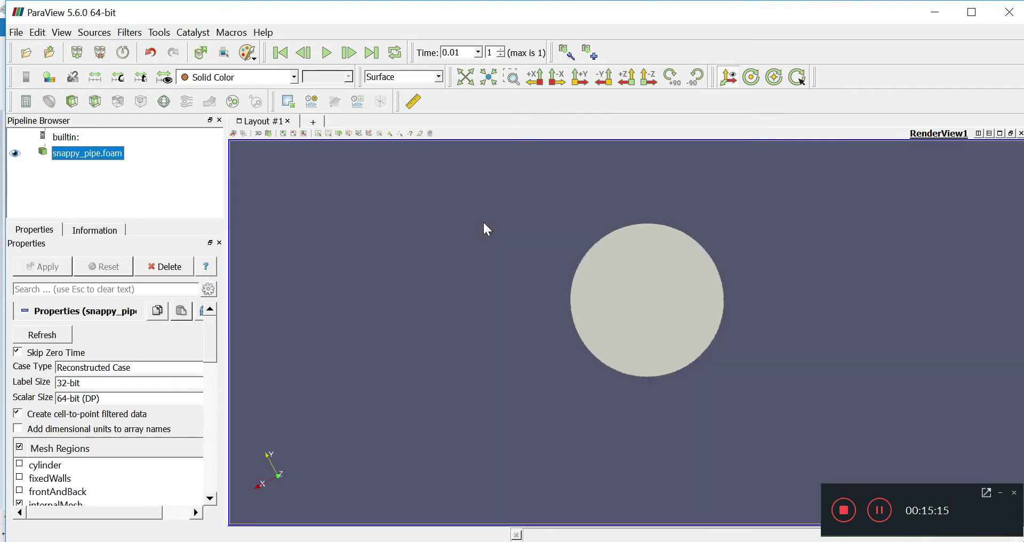
left_click_drag(553, 236, 667, 396)
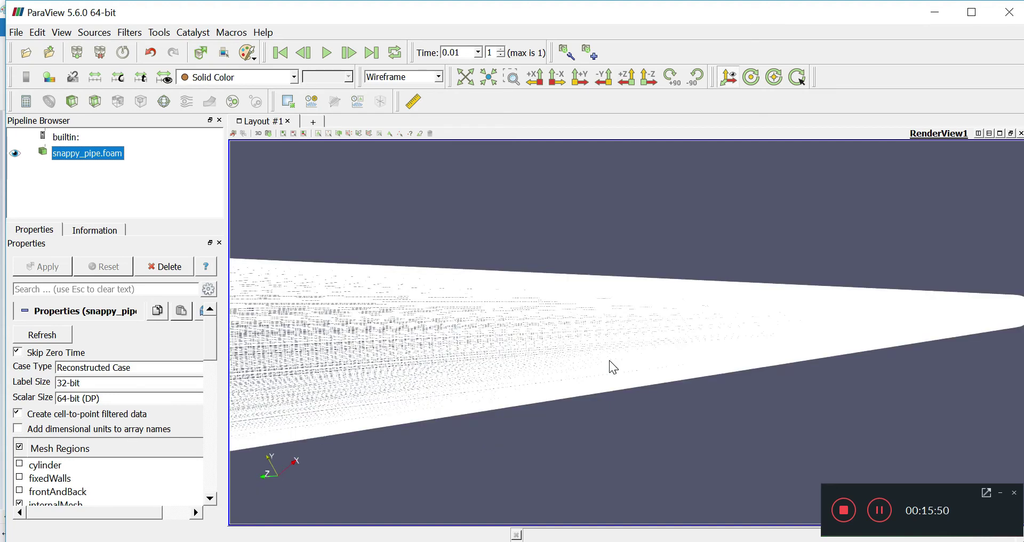
- Orbit and zoom to look along the inside of the wireframe pipe, then into a side wedge view
left_click_drag(463, 288, 592, 337)
scroll(591, 335, "down", 5)
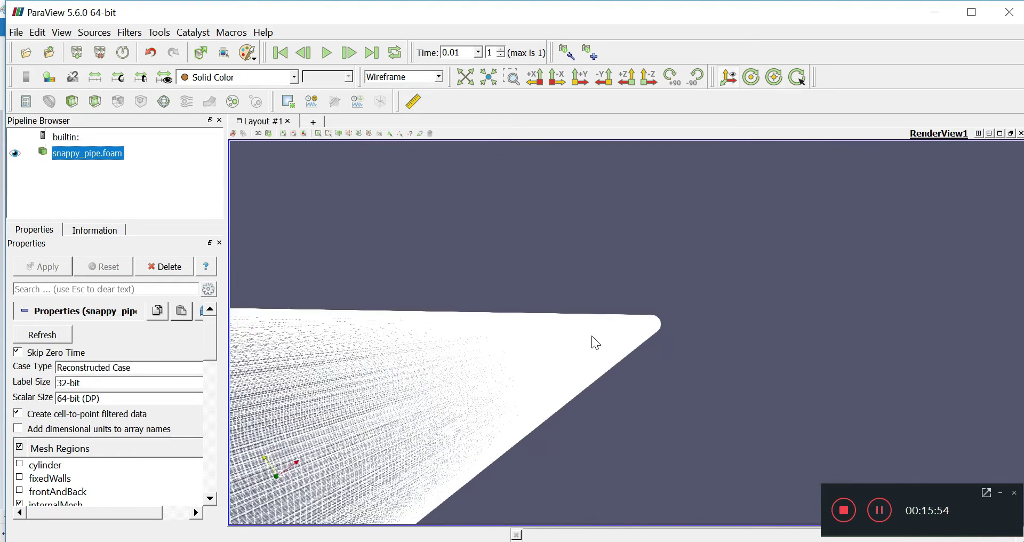
left_click_drag(418, 382, 447, 367)
scroll(448, 366, "down", 5)
scroll(449, 367, "up", 5)
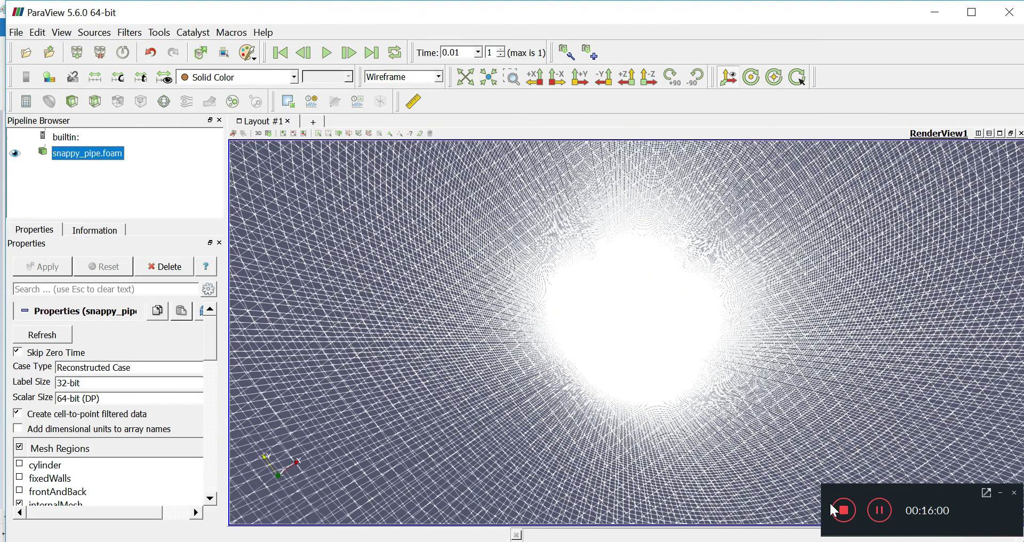